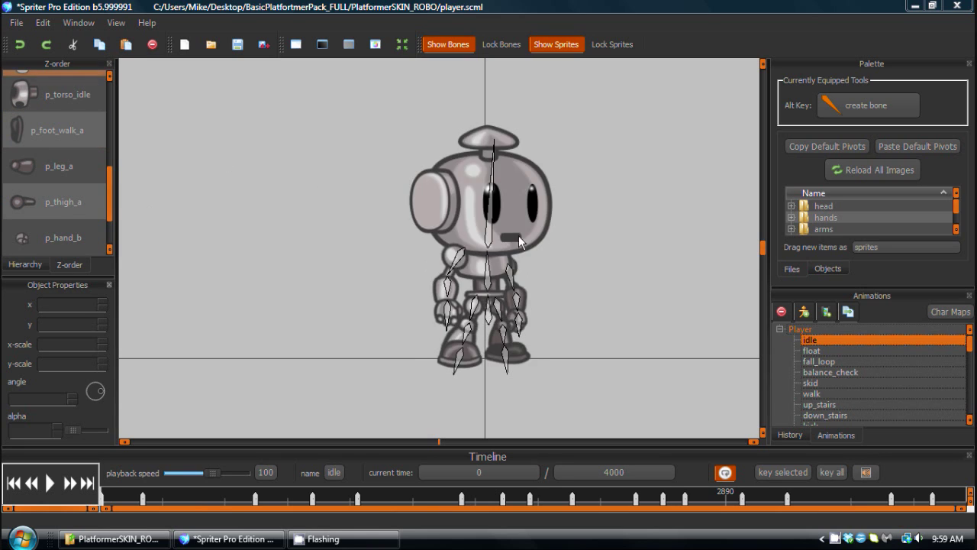
# Re-pose the right arm and hand at 0 ms, placing the hand at x 33.21739, y -128.04344.
pyautogui.click(510, 276)
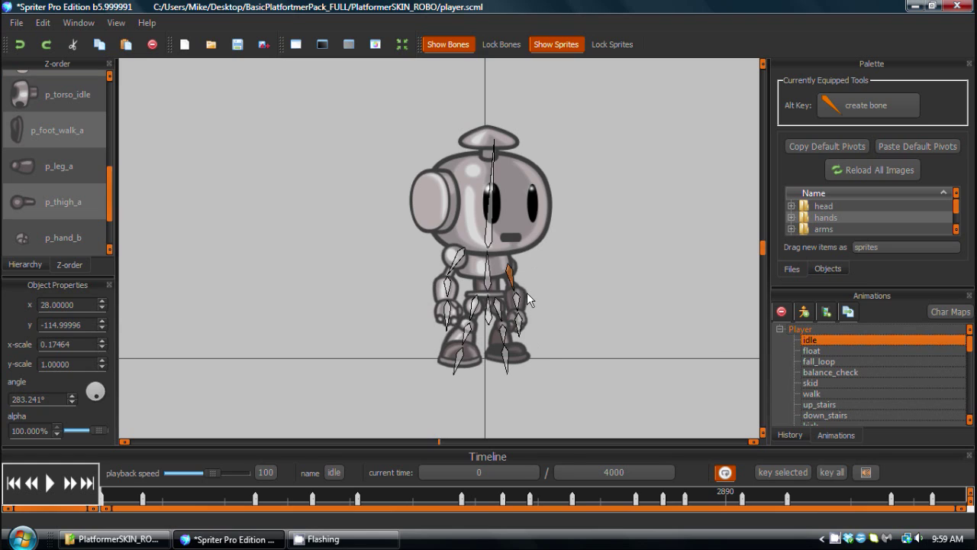
pyautogui.click(527, 292)
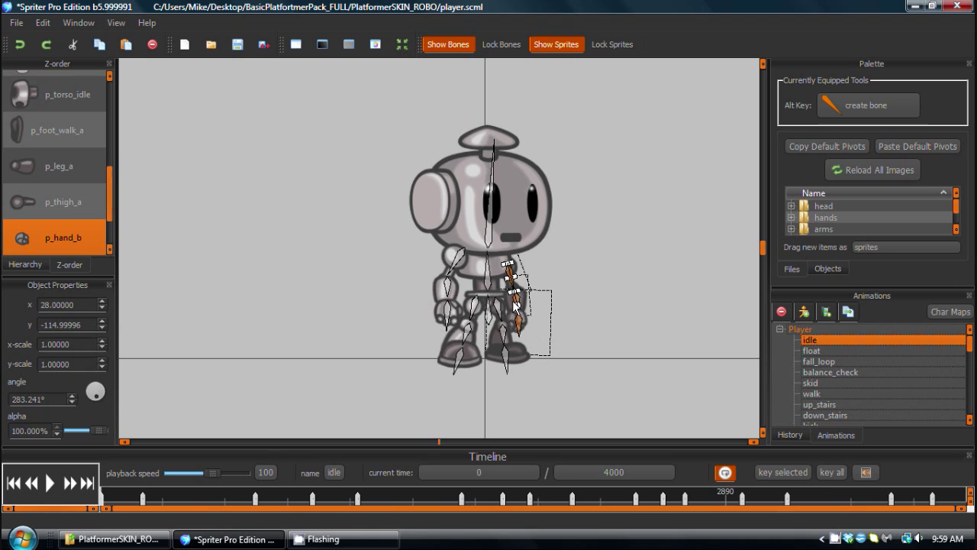
pyautogui.moveTo(510, 273); pyautogui.dragTo(540, 269)
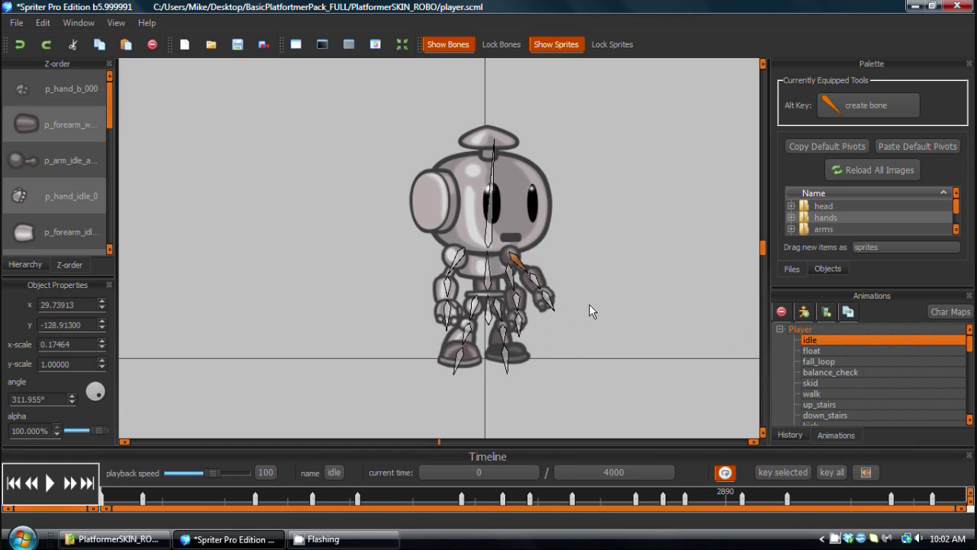
pyautogui.moveTo(547, 288); pyautogui.dragTo(512, 260)
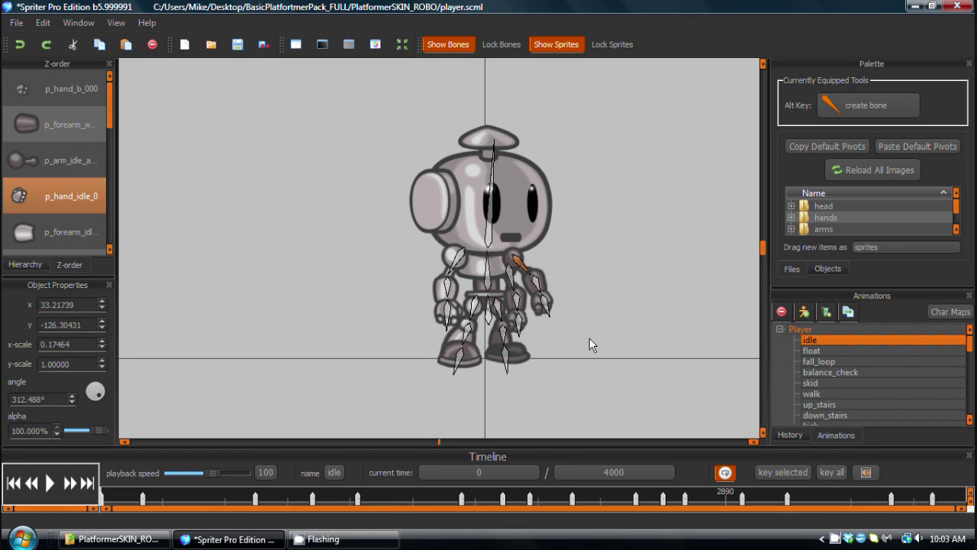
pyautogui.moveTo(525, 278); pyautogui.dragTo(516, 261)
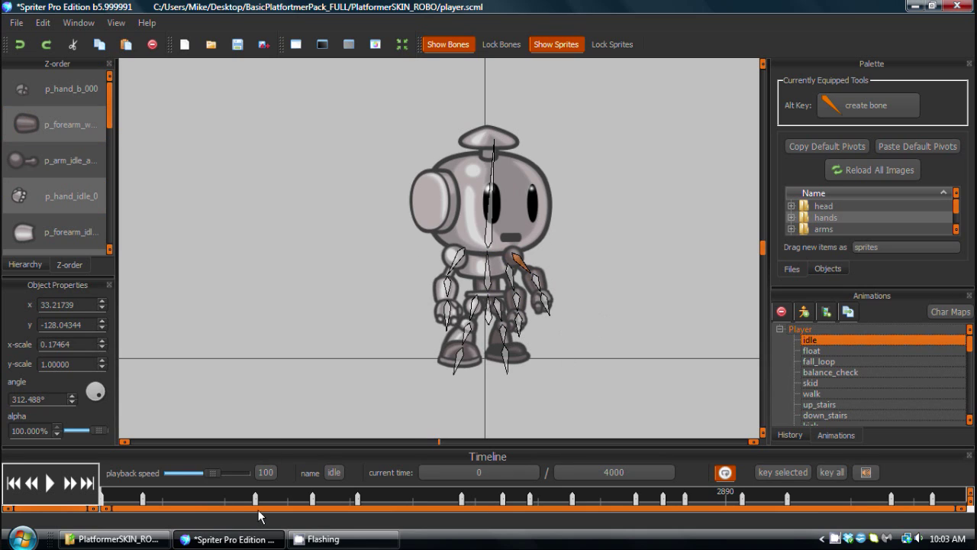
pyautogui.hotkey('ctrl', 'Right')
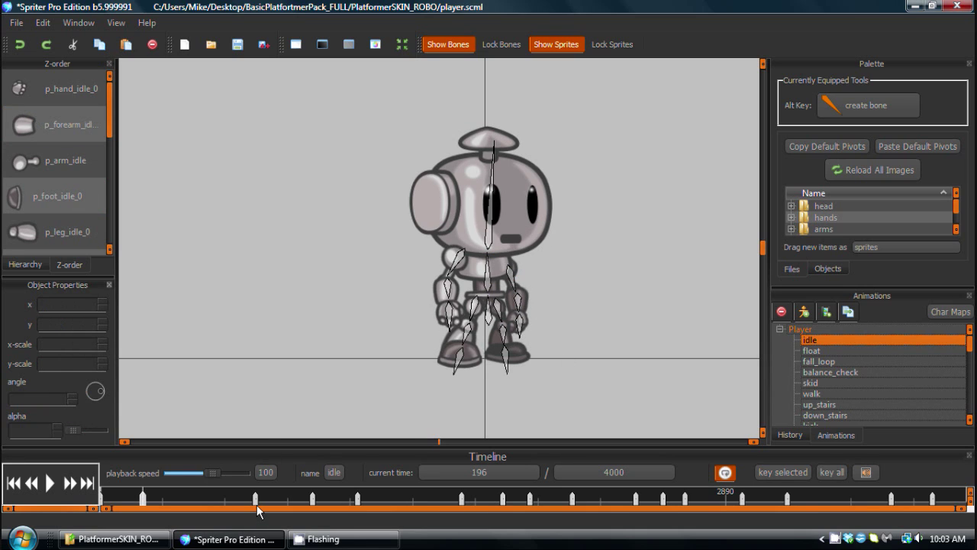
pyautogui.hotkey('ctrl', 'Right')
pyautogui.hotkey('ctrl', 'Left')
pyautogui.hotkey('ctrl', 'Right')
pyautogui.hotkey('ctrl', 'Right')
pyautogui.hotkey('ctrl', 'Left')
pyautogui.hotkey('ctrl', 'Left')
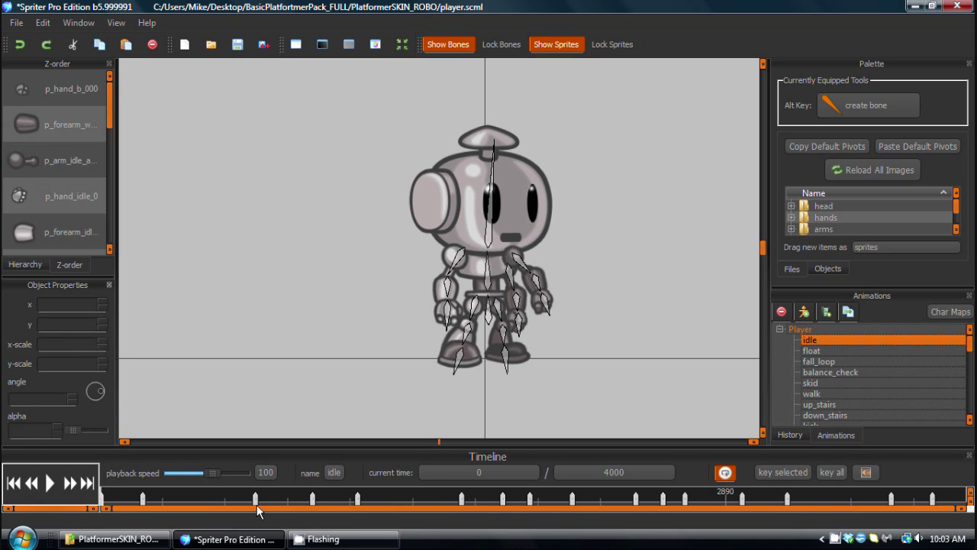
pyautogui.hotkey('ctrl', 'Right')
pyautogui.hotkey('ctrl', 'Right')
pyautogui.hotkey('ctrl', 'Left')
pyautogui.hotkey('ctrl', 'Left')
pyautogui.hotkey('ctrl', 'Left')
pyautogui.click(519, 259)
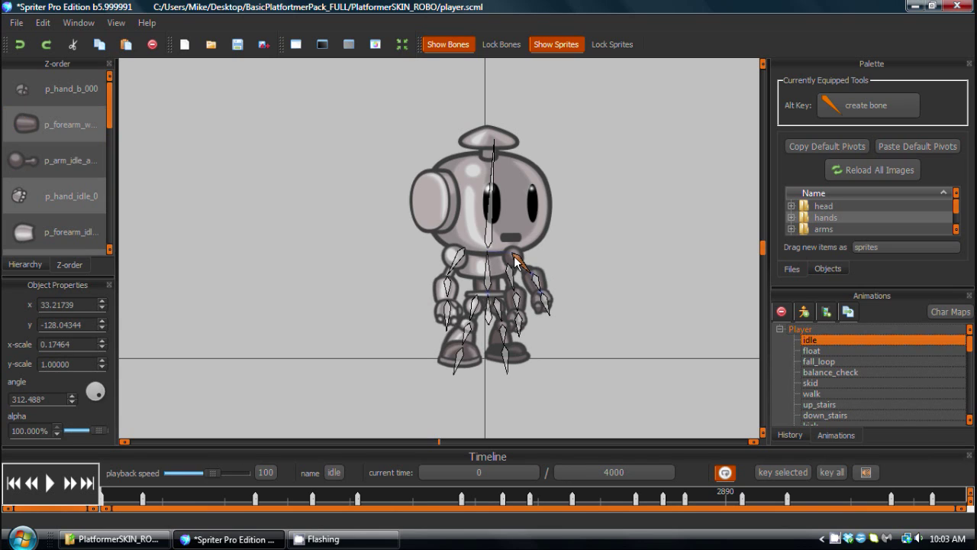
pyautogui.click(516, 260)
pyautogui.hotkey('ctrl', 'a')
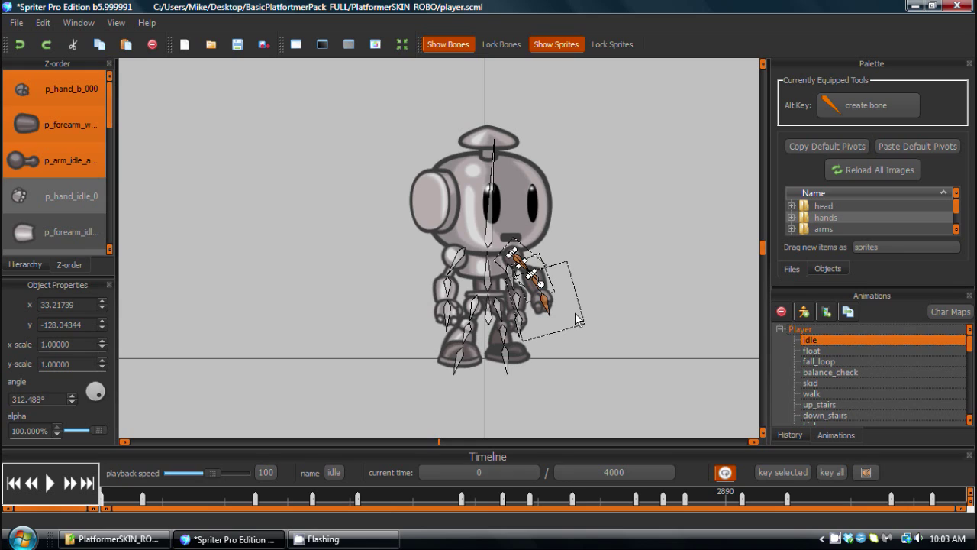
pyautogui.click(611, 353)
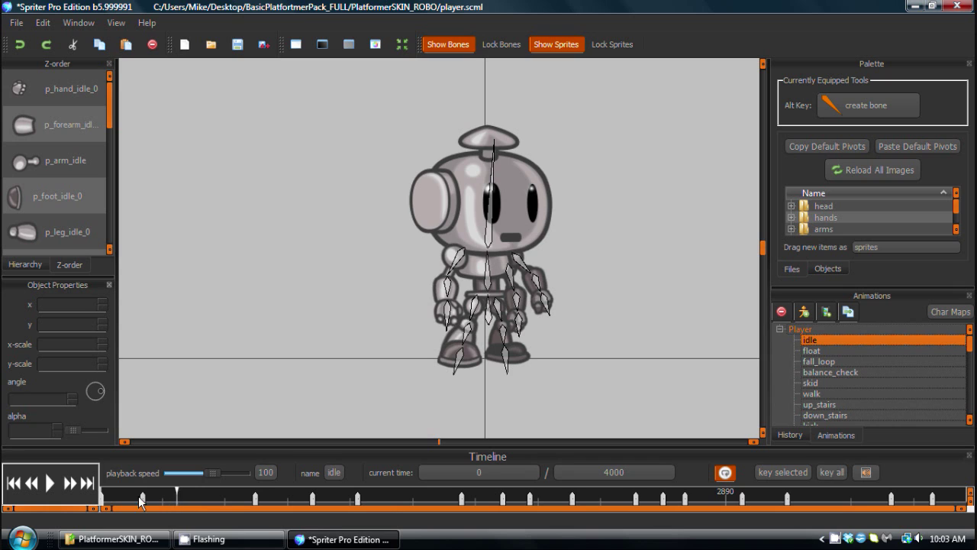
pyautogui.moveTo(139, 501); pyautogui.dragTo(784, 510)
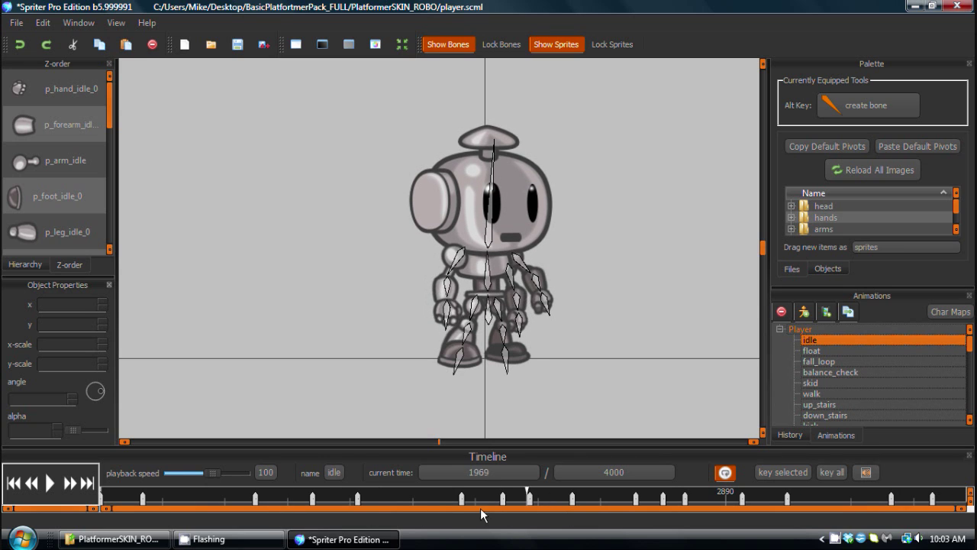
# Scrub back on the timeline and play the idle animation, then stop it.
pyautogui.click(313, 501)
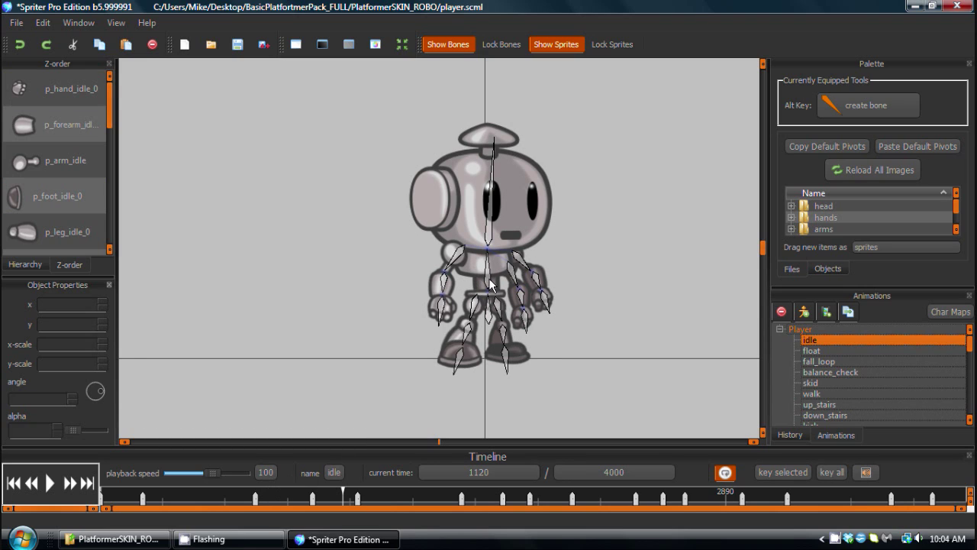
pyautogui.press('space')
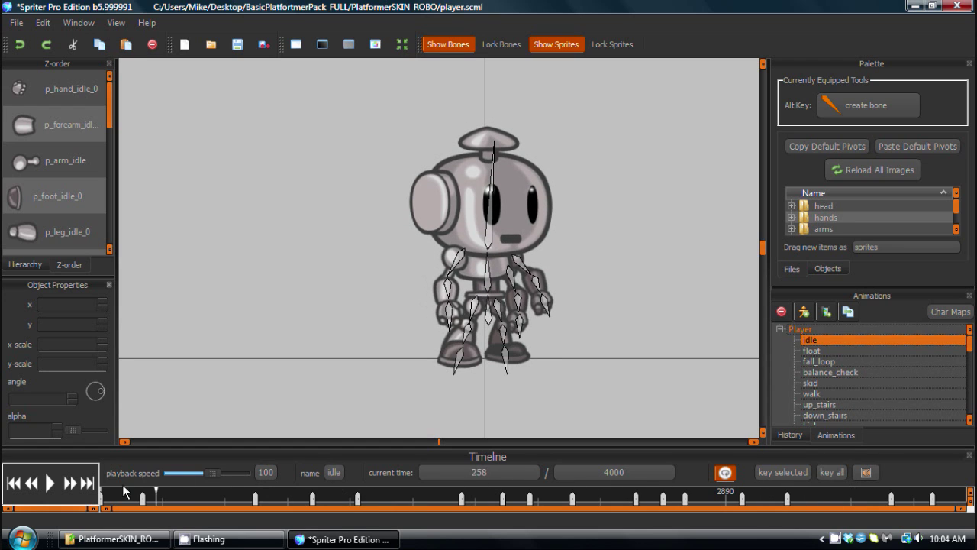
pyautogui.press('space')
pyautogui.press('space')
pyautogui.press('space')
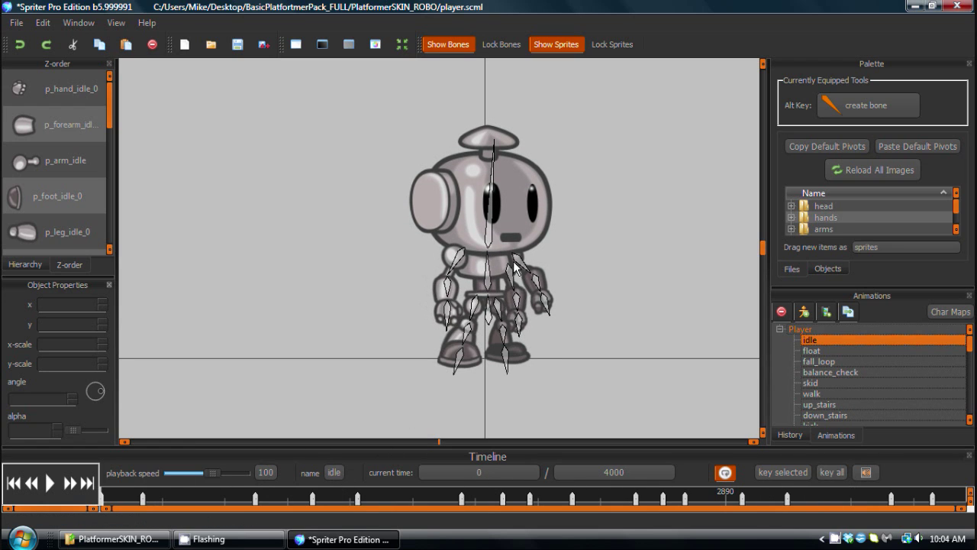
# Nudge the right-arm bone toward the body to x 30.60870, y -131.52170 at 0 ms.
pyautogui.moveTo(518, 263)
pyautogui.mouseDown()
pyautogui.moveTo(527, 290)
pyautogui.moveTo(482, 285)
pyautogui.moveTo(514, 275)
pyautogui.moveTo(508, 264)
pyautogui.moveTo(493, 267)
pyautogui.moveTo(518, 264)
pyautogui.mouseUp()
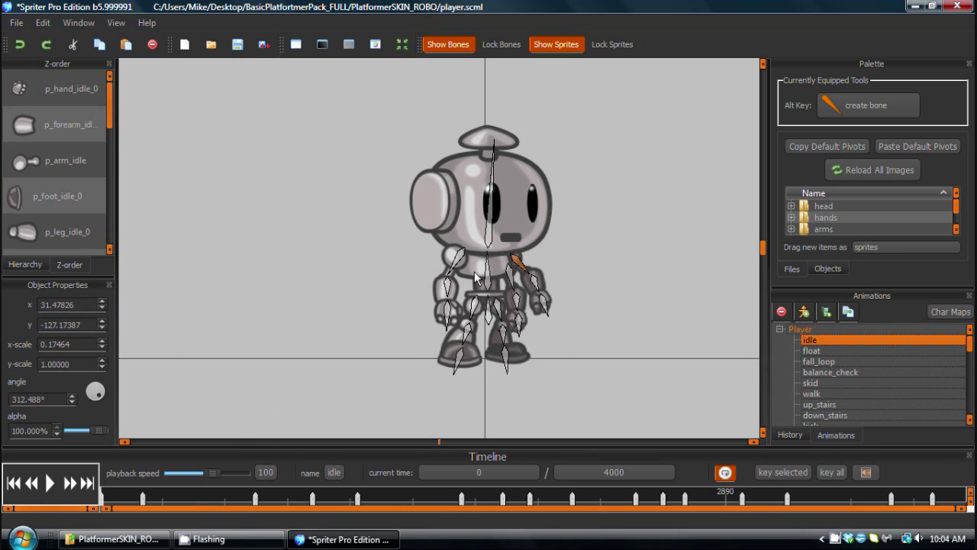
pyautogui.moveTo(519, 267); pyautogui.dragTo(519, 265)
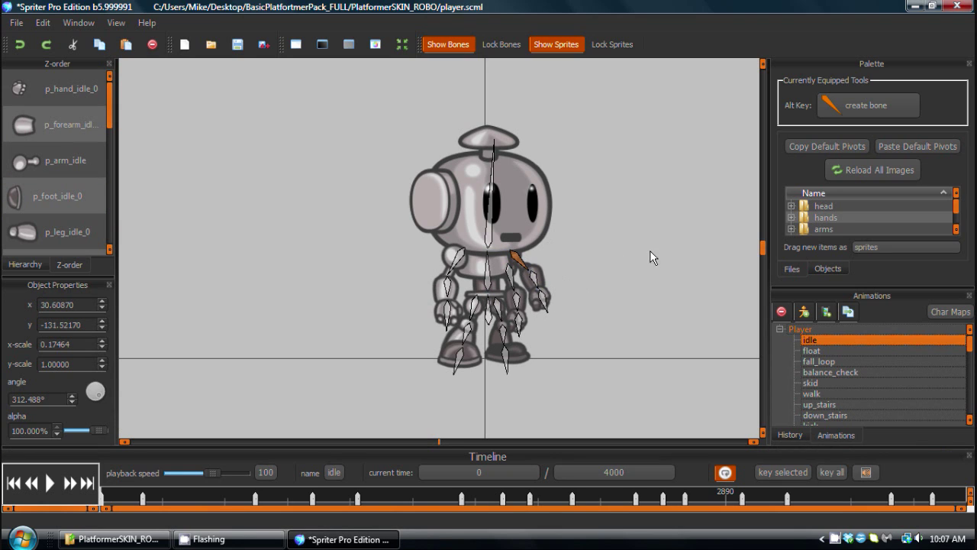
pyautogui.scroll(1, 623, 258)
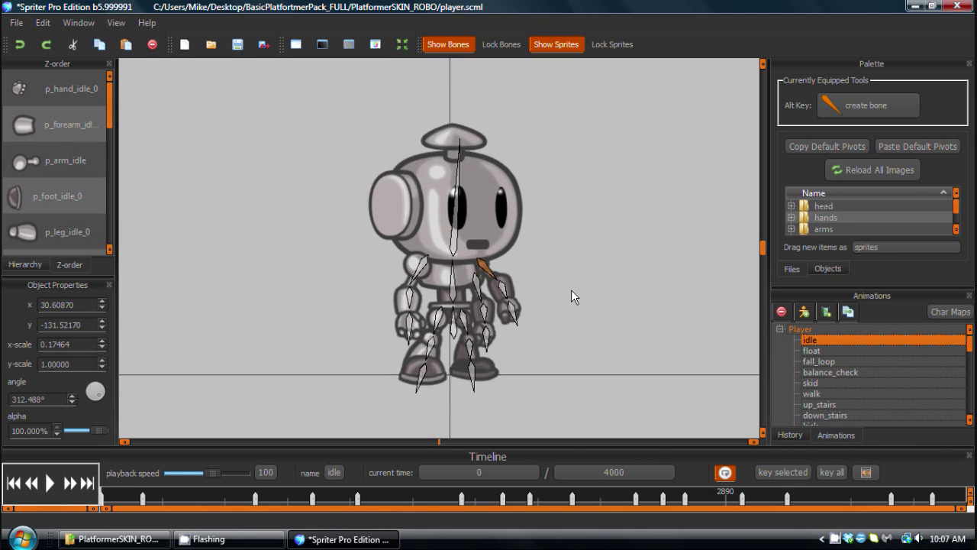
# Turn off Show Bones and turn on Lock Bones, with the robot zoomed in and recentred.
pyautogui.scroll(2, 640, 297)
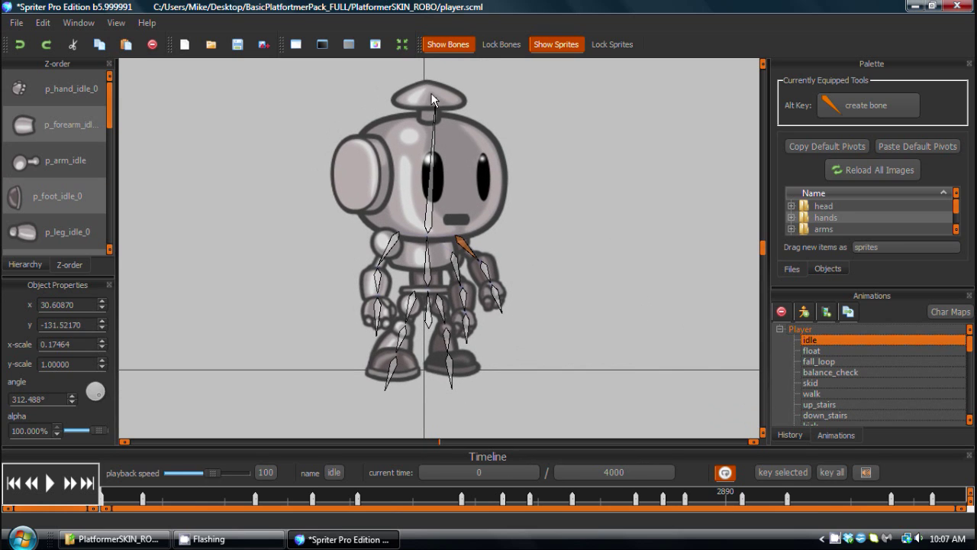
pyautogui.click(456, 46)
pyautogui.click(503, 44)
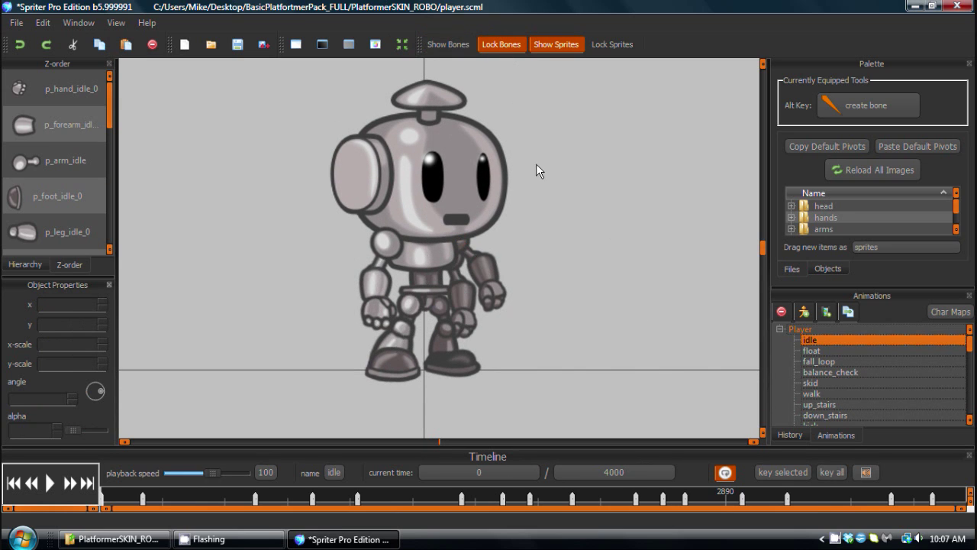
pyautogui.moveTo(553, 291); pyautogui.dragTo(594, 296)
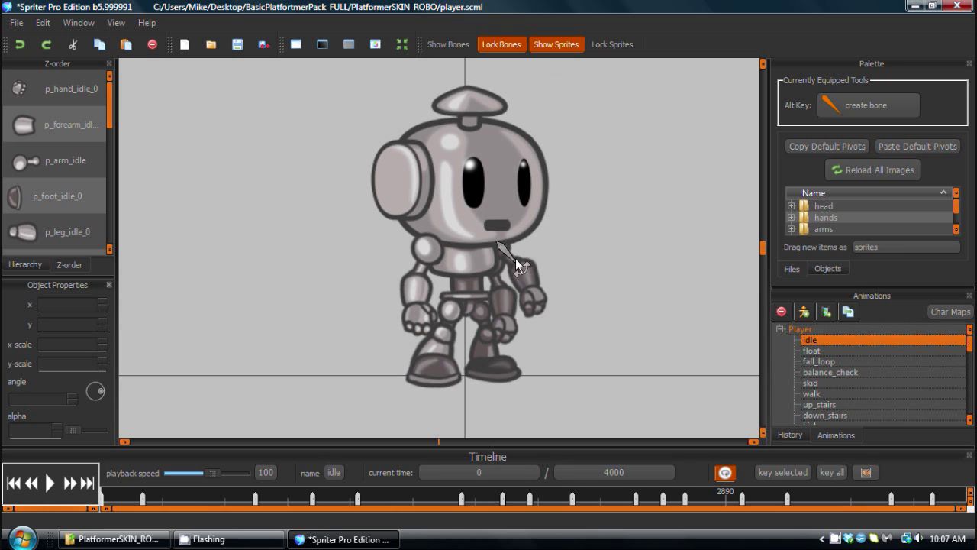
pyautogui.scroll(4, 524, 291)
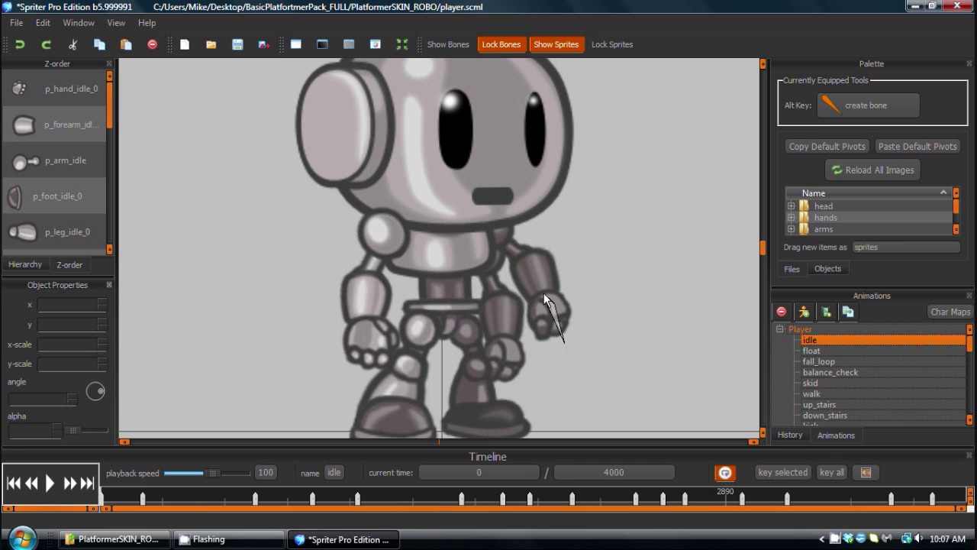
# Move the right forearm and the hand sprite p_hand_b_000 down in the Z-order.
pyautogui.click(504, 235)
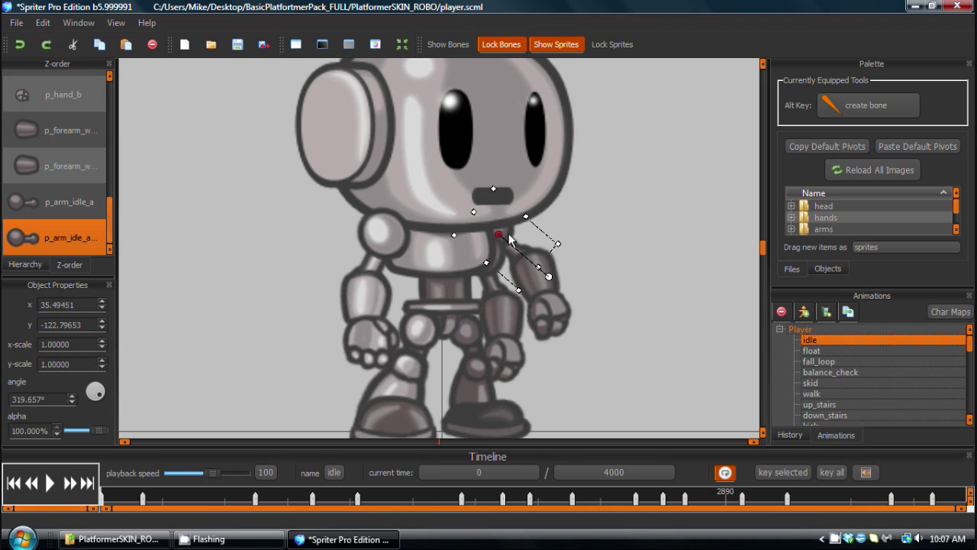
pyautogui.click(608, 247)
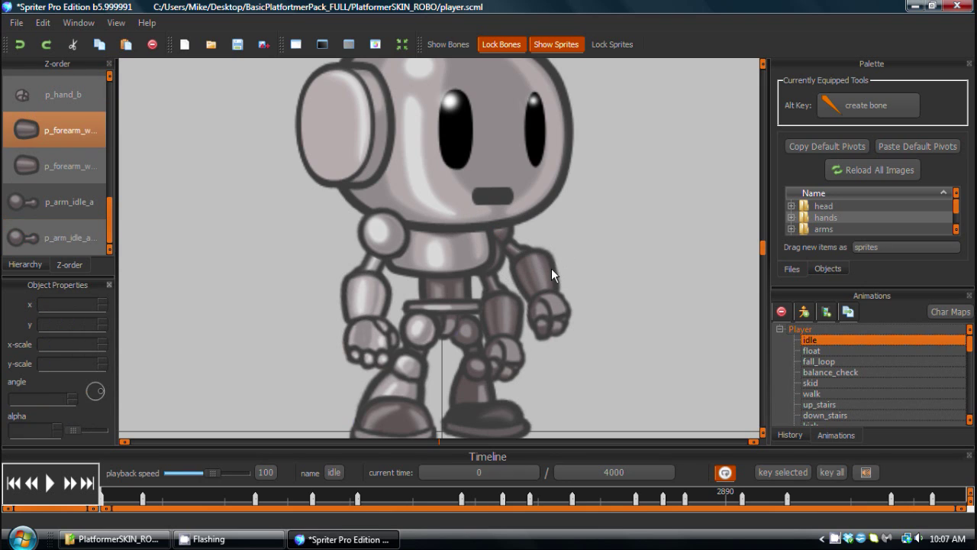
pyautogui.click(551, 268)
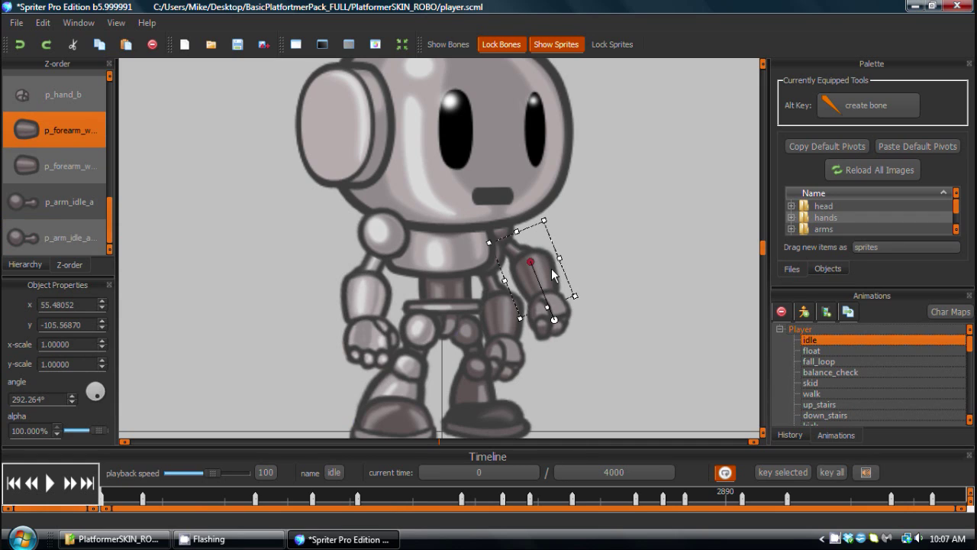
pyautogui.hotkey('ctrl', 'Down')
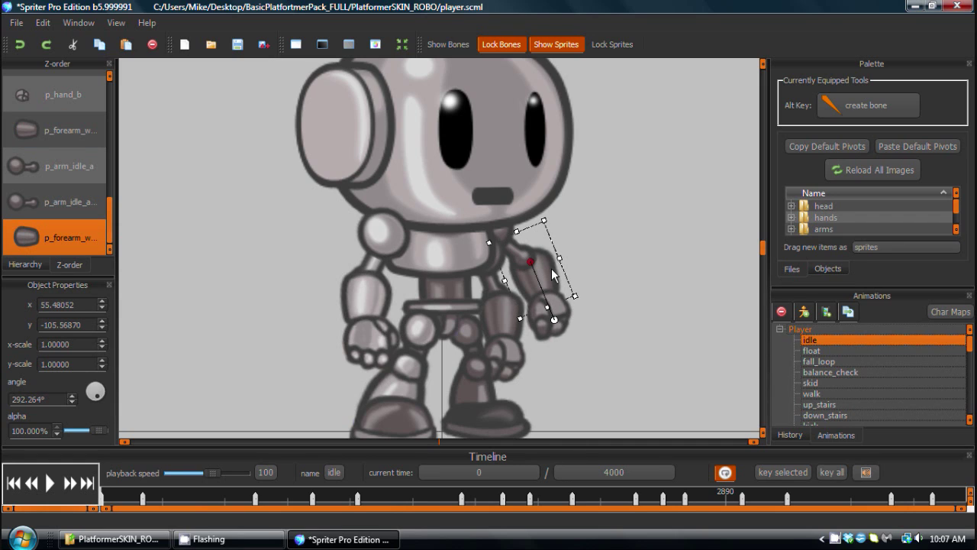
pyautogui.click(602, 341)
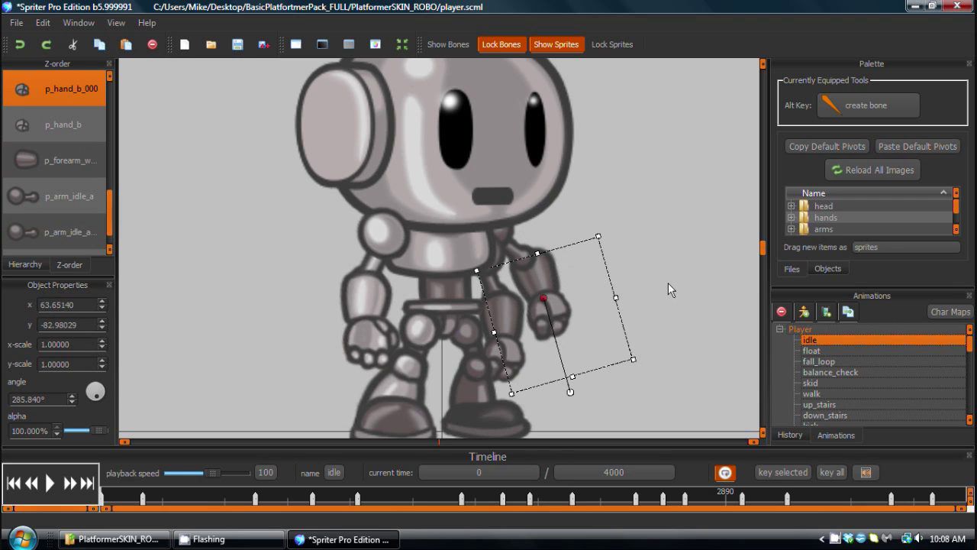
pyautogui.hotkey('ctrl', 'Down')
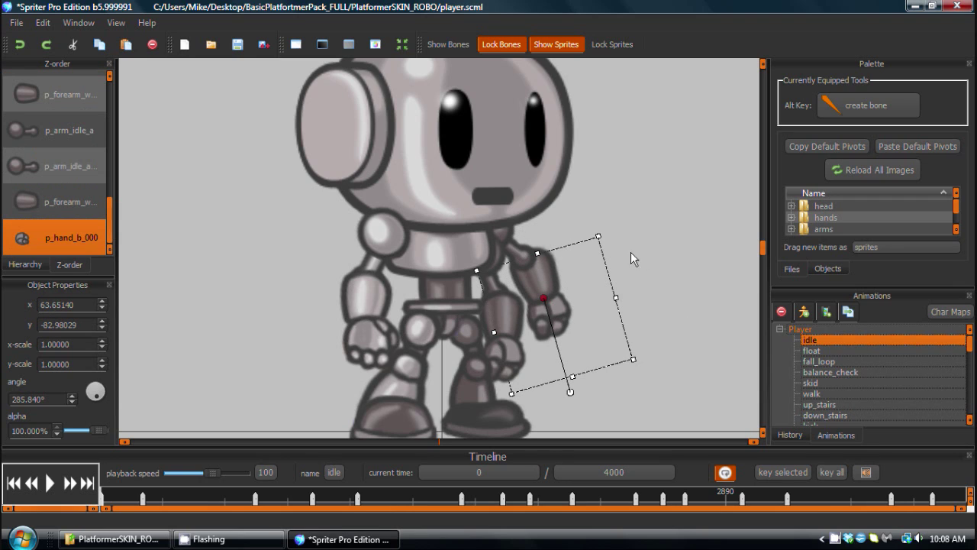
pyautogui.click(652, 245)
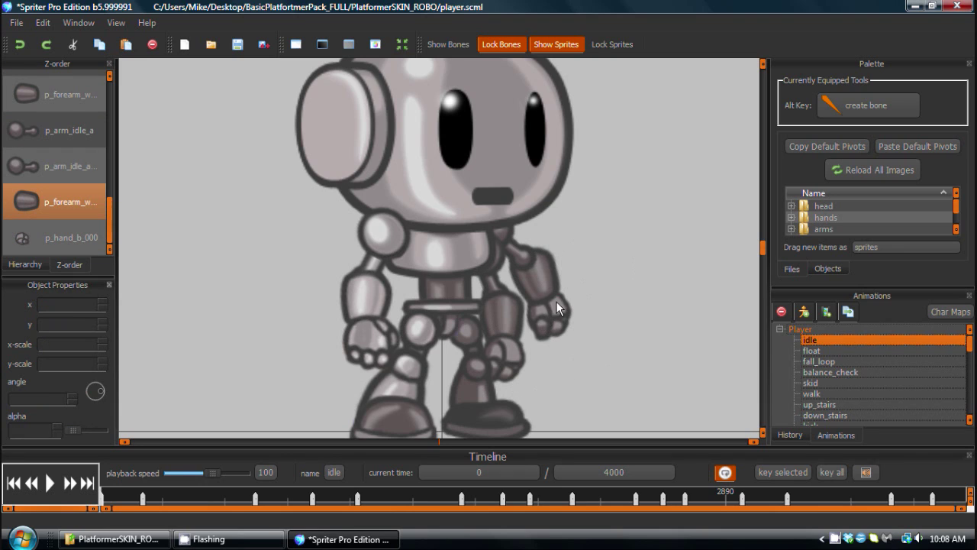
# Raise the forearm above the hand and reorder the upper arm beneath it, then show bones again.
pyautogui.click(552, 269)
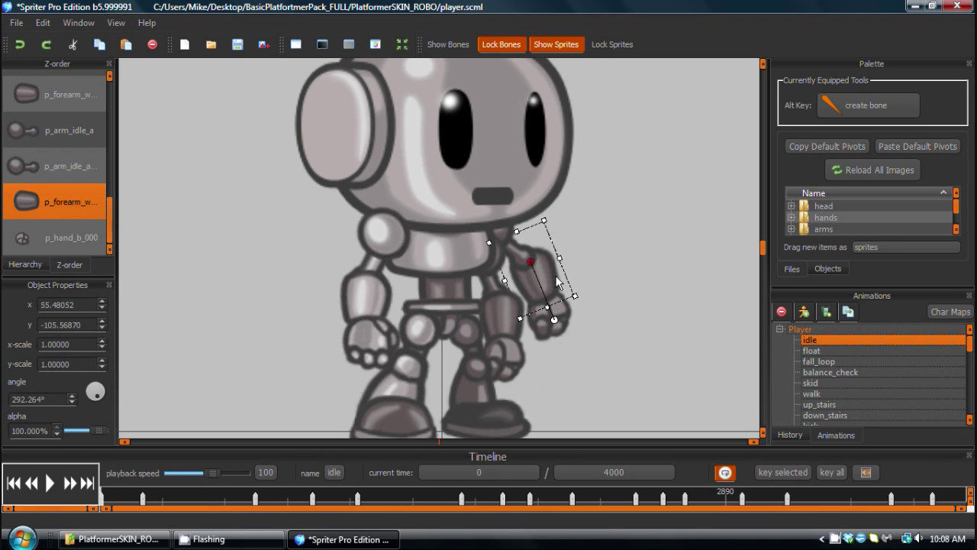
pyautogui.hotkey('ctrl', 'Up')
pyautogui.click(553, 237)
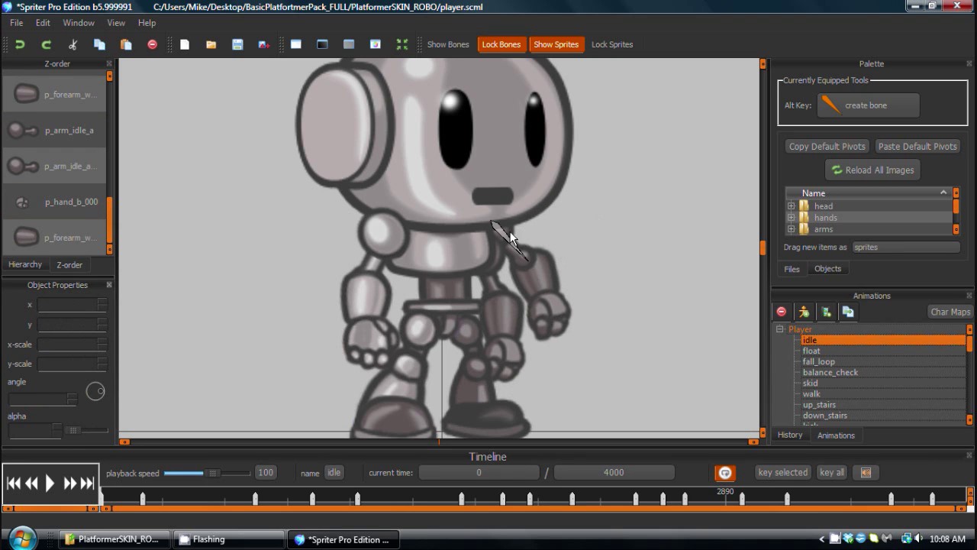
pyautogui.click(510, 235)
pyautogui.hotkey('ctrl', 'Up')
pyautogui.hotkey('ctrl', 'Up')
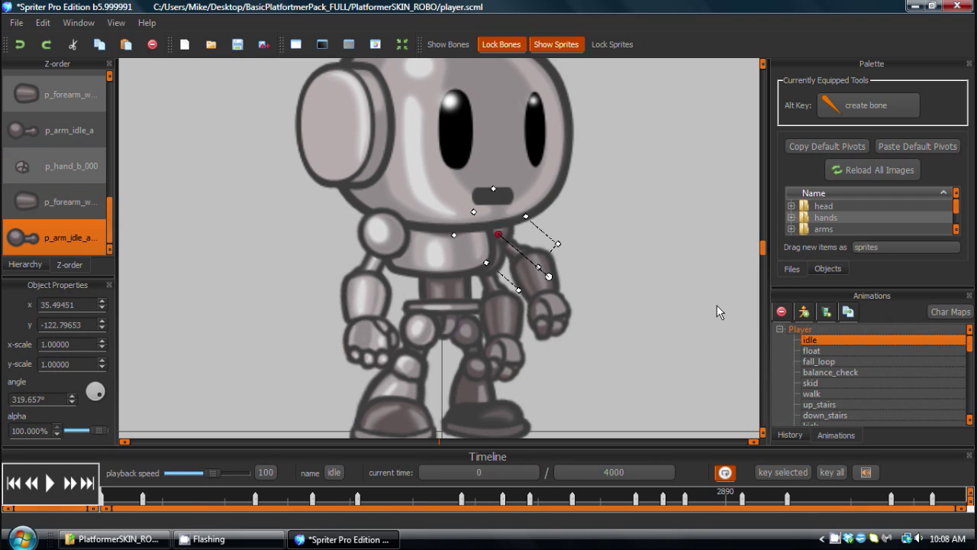
pyautogui.click(560, 107)
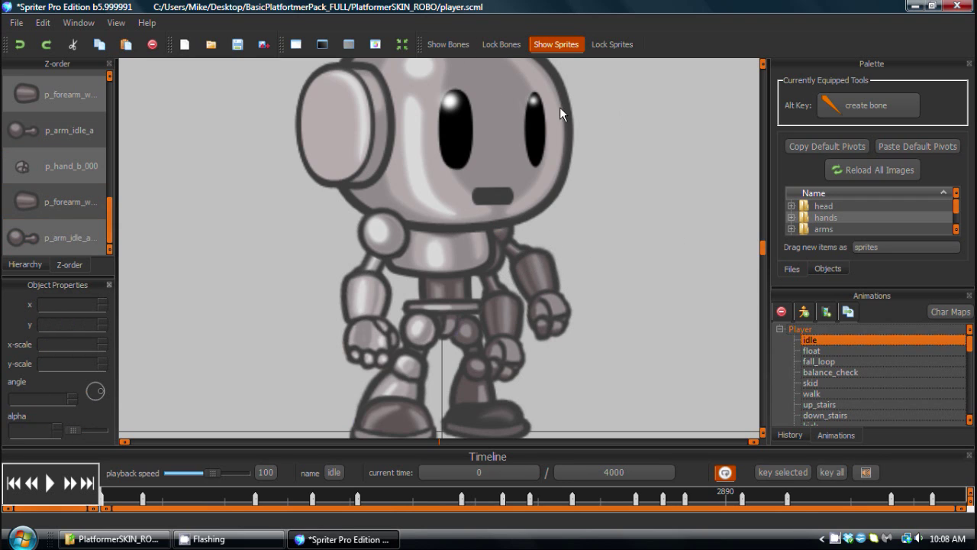
pyautogui.click(445, 44)
# Rotate the back arm bone to 311.320° and shift its shoulder slightly at 0 ms.
pyautogui.moveTo(522, 261); pyautogui.dragTo(537, 273)
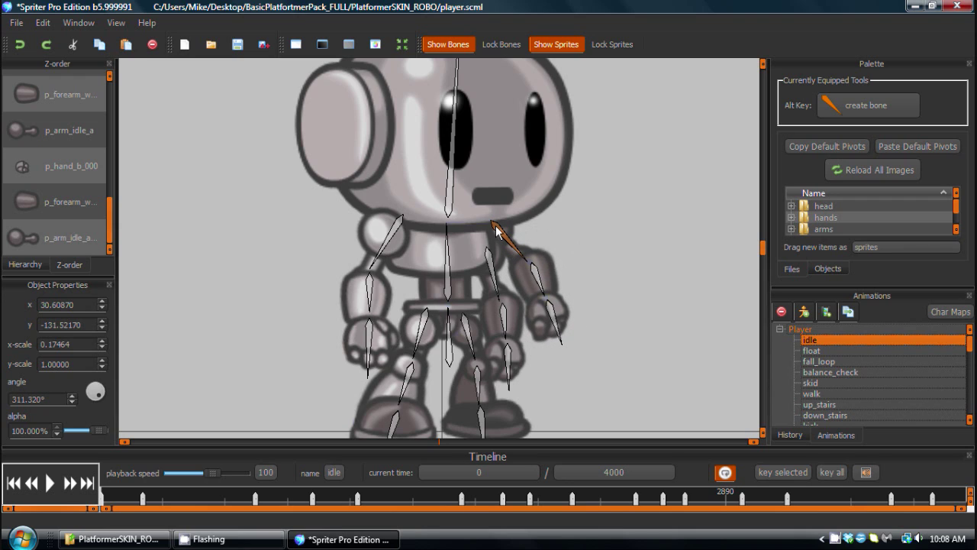
pyautogui.moveTo(498, 231); pyautogui.dragTo(494, 235)
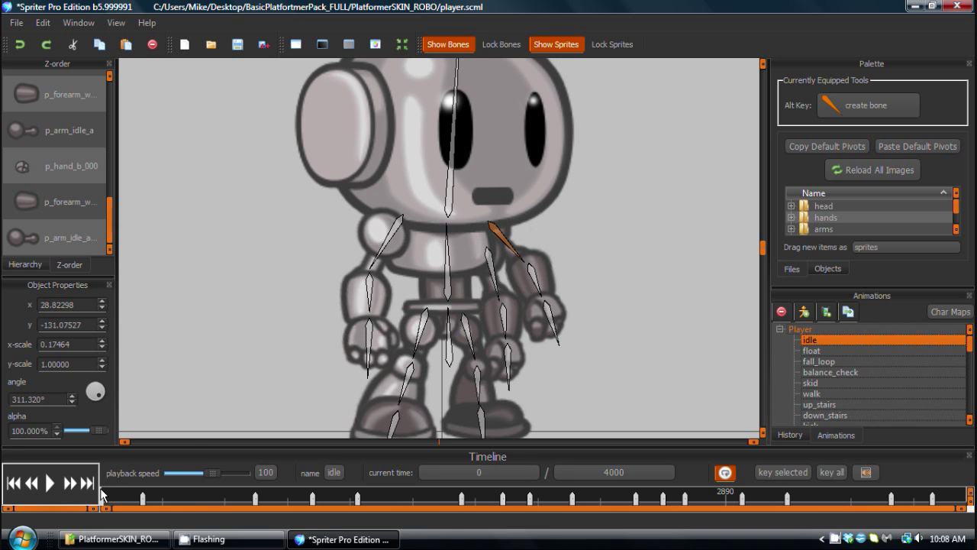
pyautogui.moveTo(585, 300); pyautogui.dragTo(608, 279)
pyautogui.scroll(-3, 608, 279)
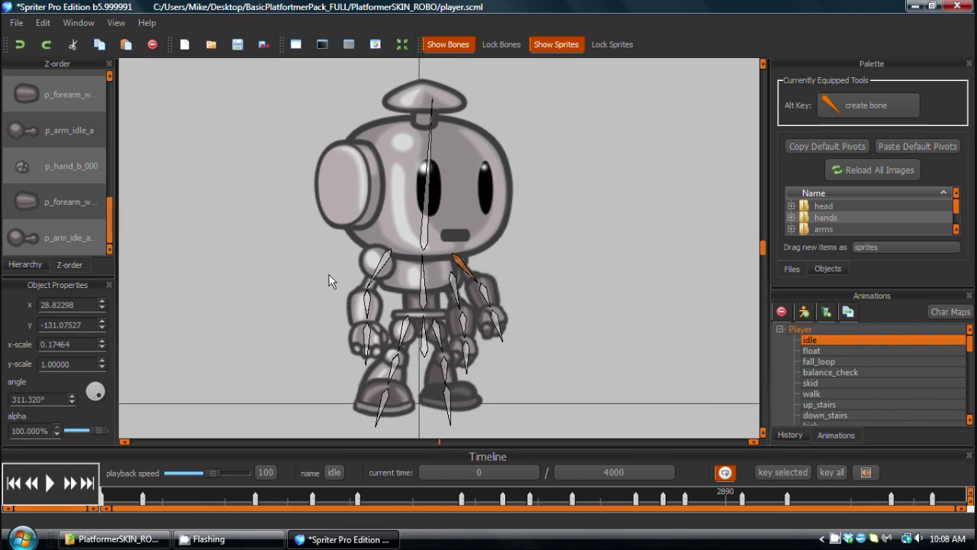
# Apply Edit > Copy Z-Order to Other Frames so every idle frame uses this drawing order.
pyautogui.click(42, 22)
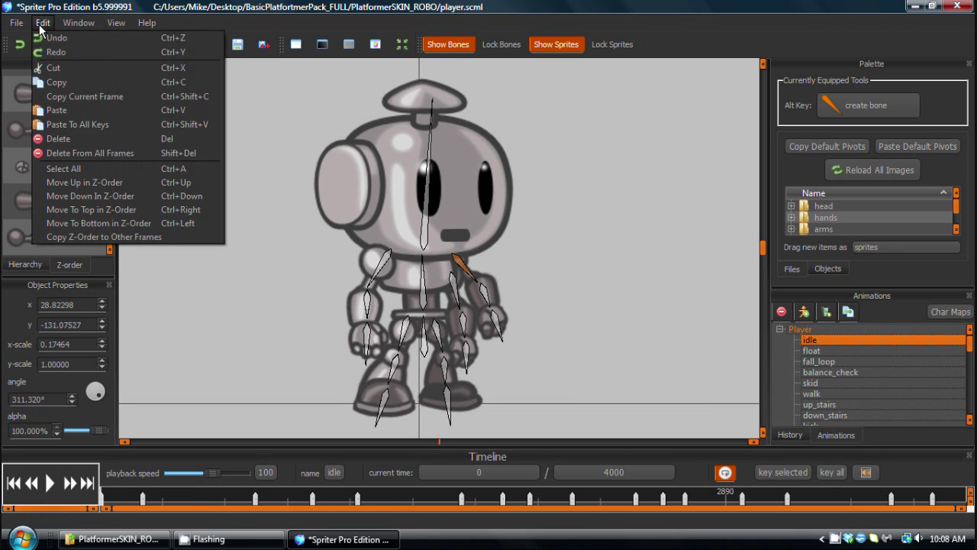
pyautogui.click(99, 237)
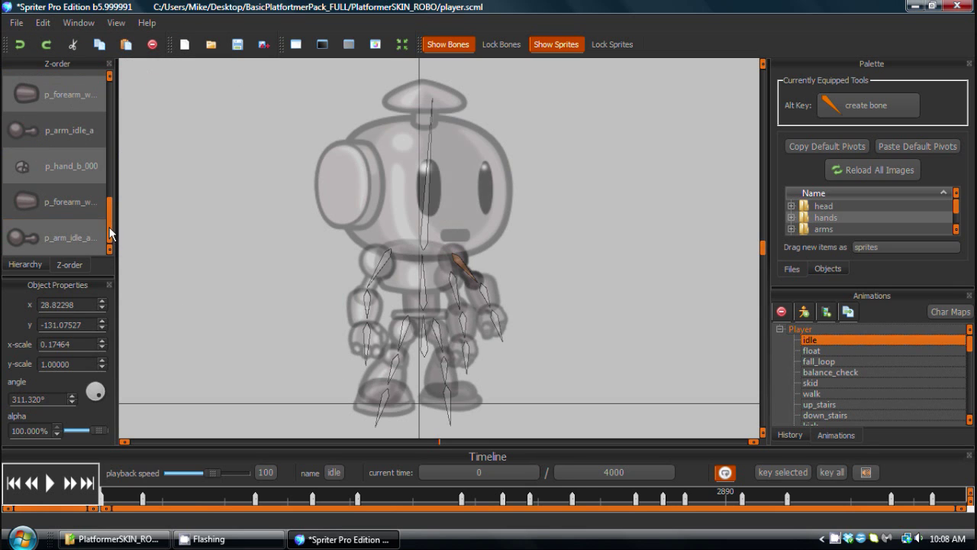
pyautogui.moveTo(110, 226)
pyautogui.mouseDown()
pyautogui.moveTo(115, 103)
pyautogui.moveTo(110, 237)
pyautogui.mouseUp()
pyautogui.click(38, 76)
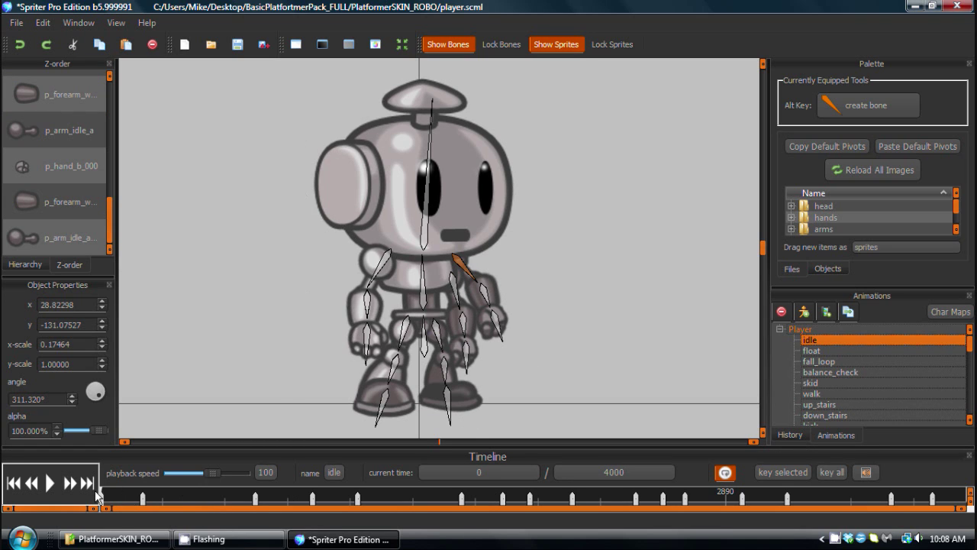
pyautogui.moveTo(100, 496); pyautogui.dragTo(343, 495)
# Go to the 2699 ms keyframe and drag the robot's arm bone into a new pose.
pyautogui.moveTo(403, 496); pyautogui.dragTo(643, 496)
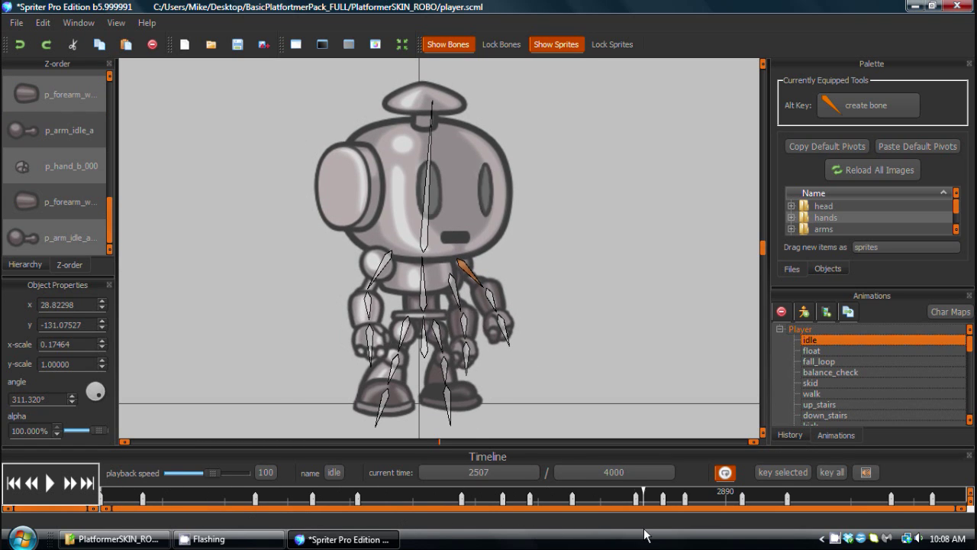
pyautogui.click(693, 496)
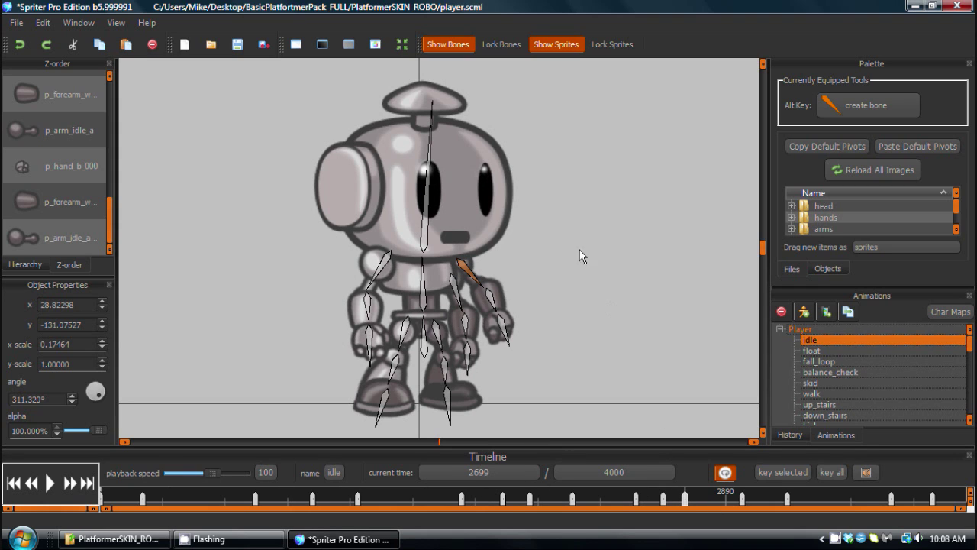
pyautogui.moveTo(484, 288); pyautogui.dragTo(532, 314)
pyautogui.click(42, 22)
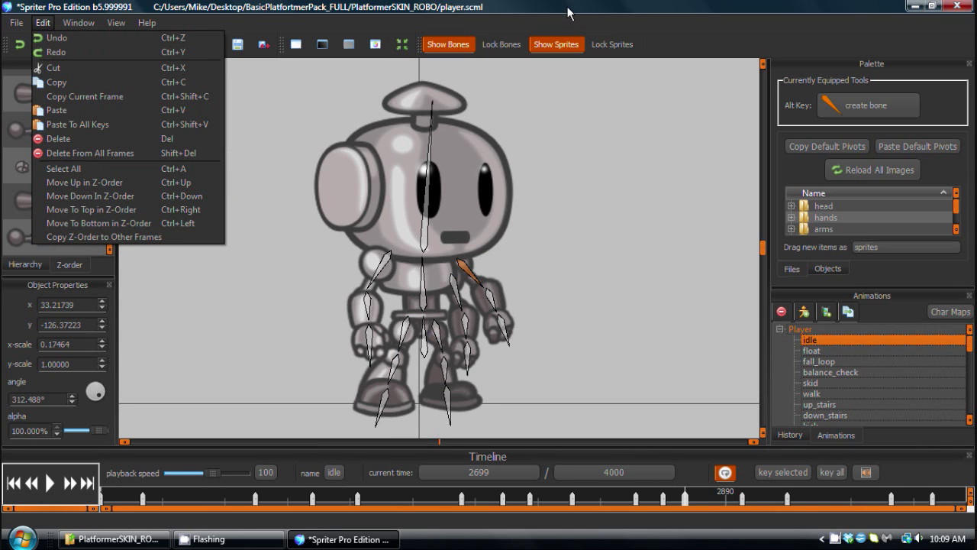
pyautogui.click(703, 352)
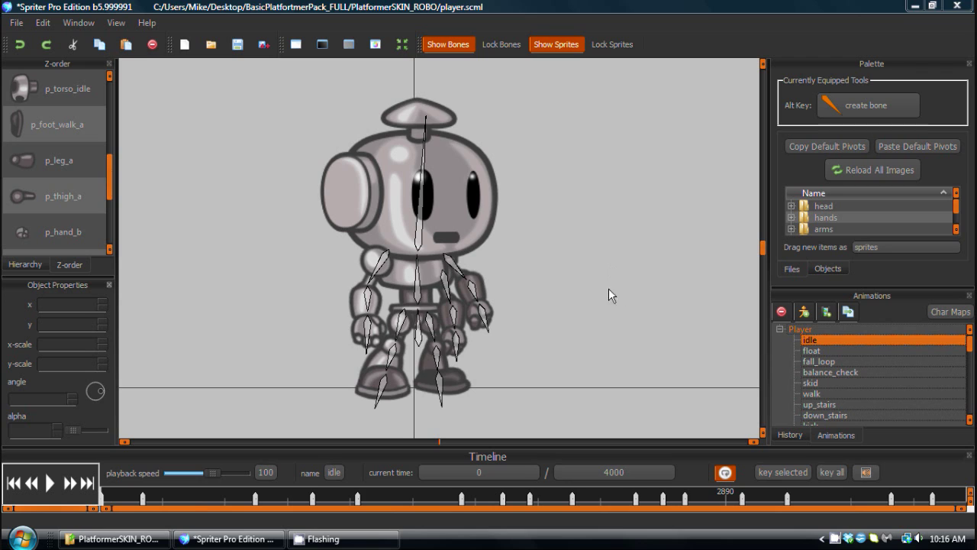
pyautogui.moveTo(617, 298); pyautogui.dragTo(629, 293)
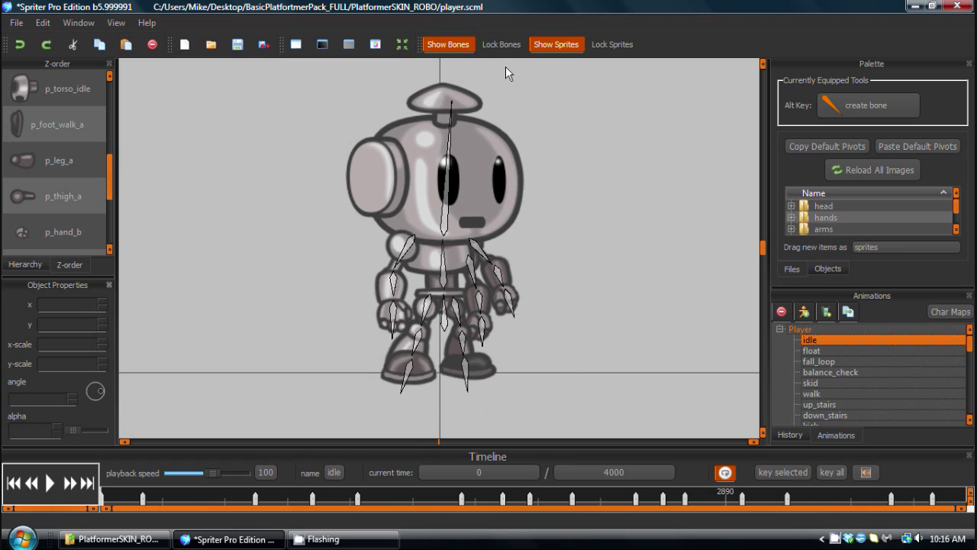
pyautogui.click(451, 381)
pyautogui.scroll(-2, 865, 354)
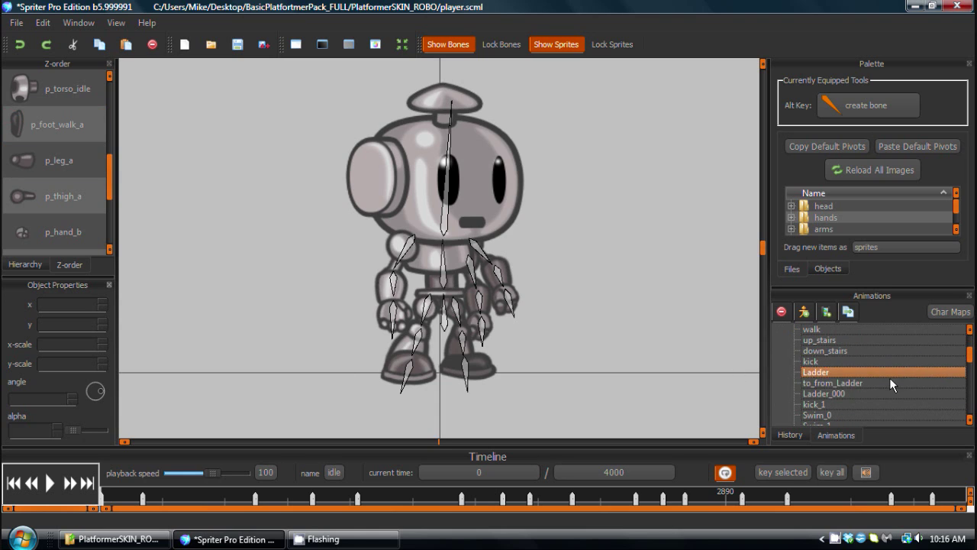
pyautogui.scroll(-2, 884, 383)
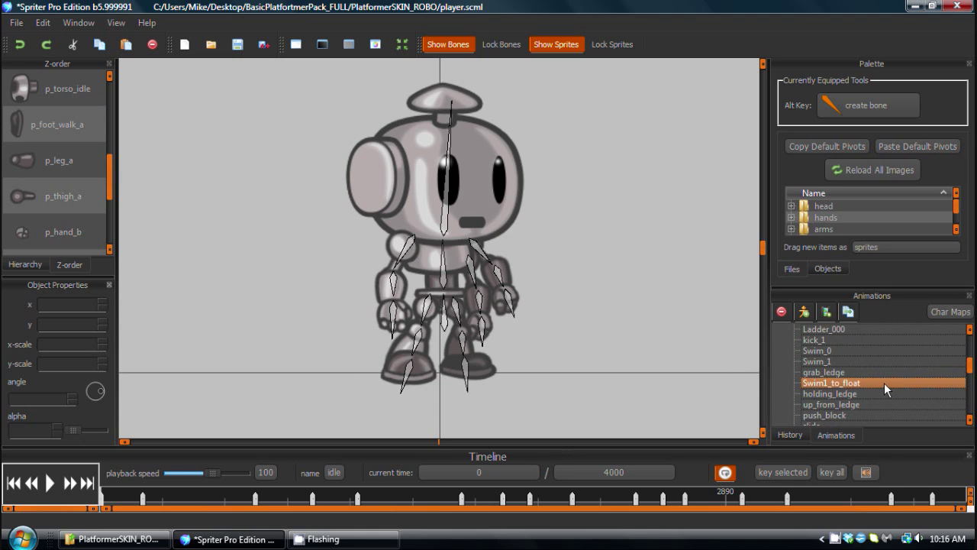
pyautogui.scroll(-1, 885, 382)
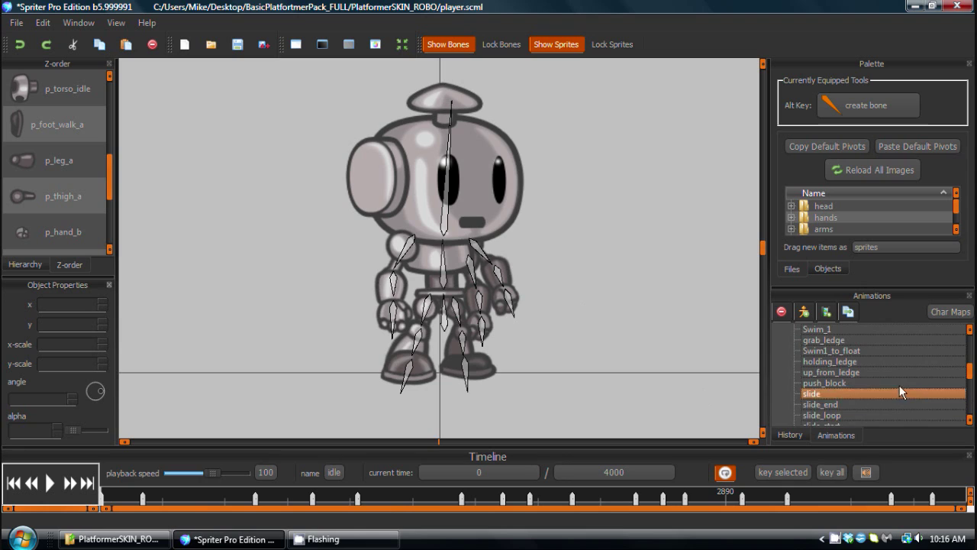
pyautogui.scroll(-2, 898, 384)
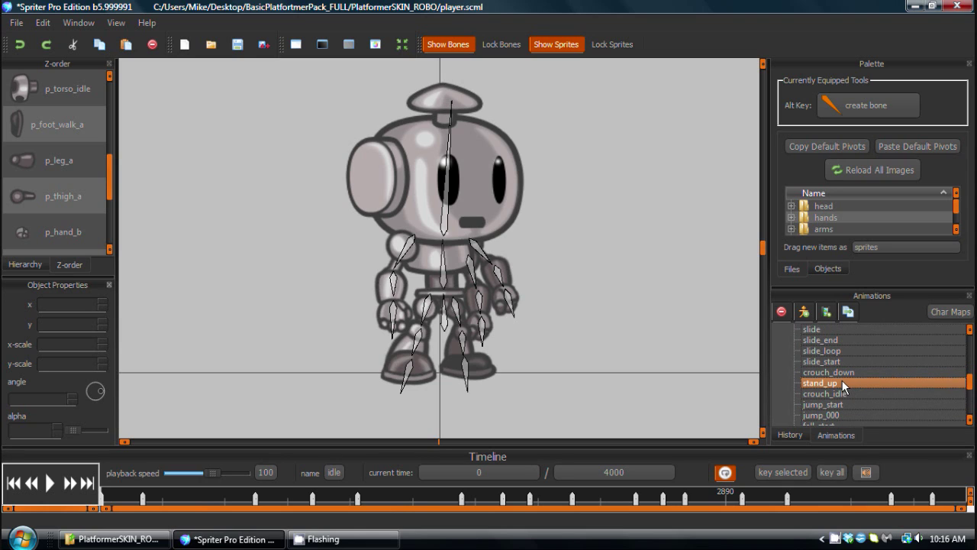
pyautogui.scroll(-1, 840, 383)
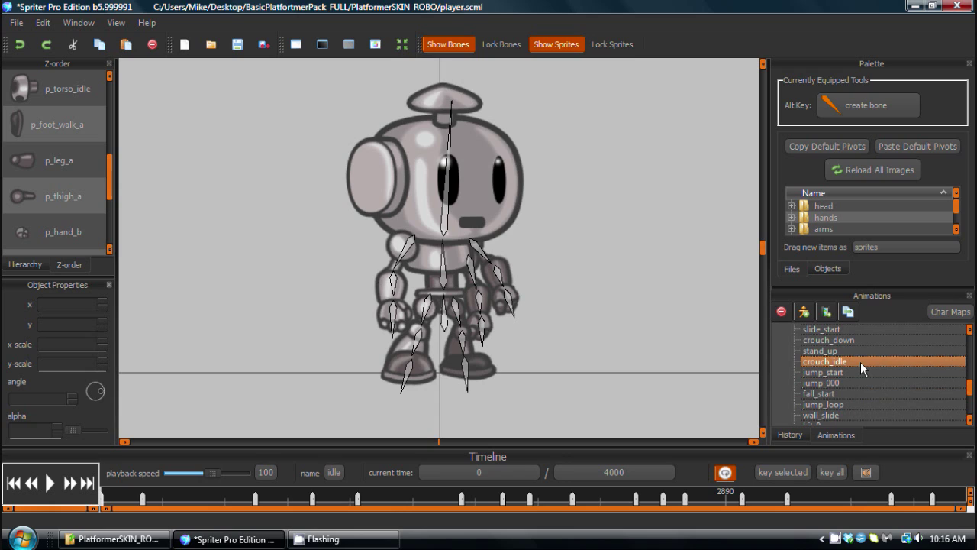
pyautogui.scroll(-1, 870, 389)
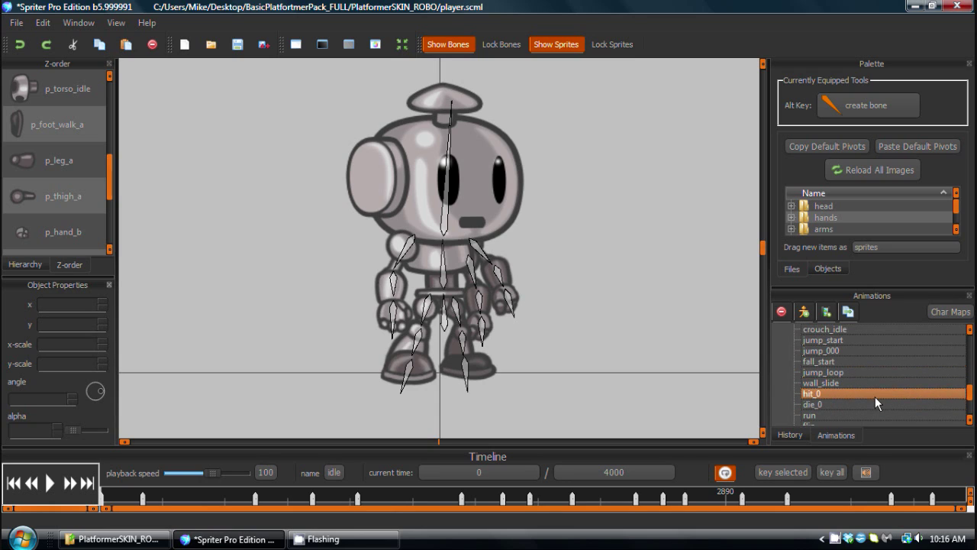
pyautogui.scroll(-1, 862, 400)
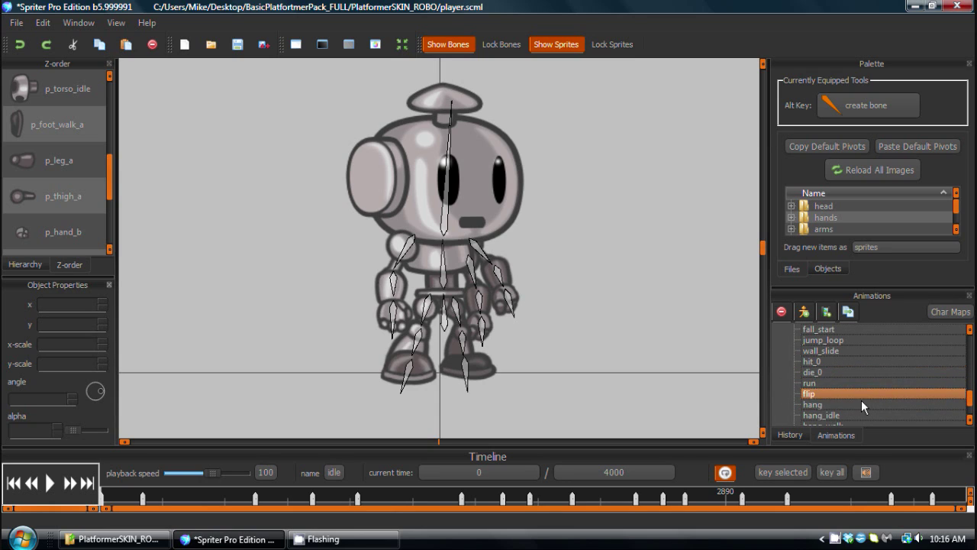
pyautogui.scroll(-1, 859, 387)
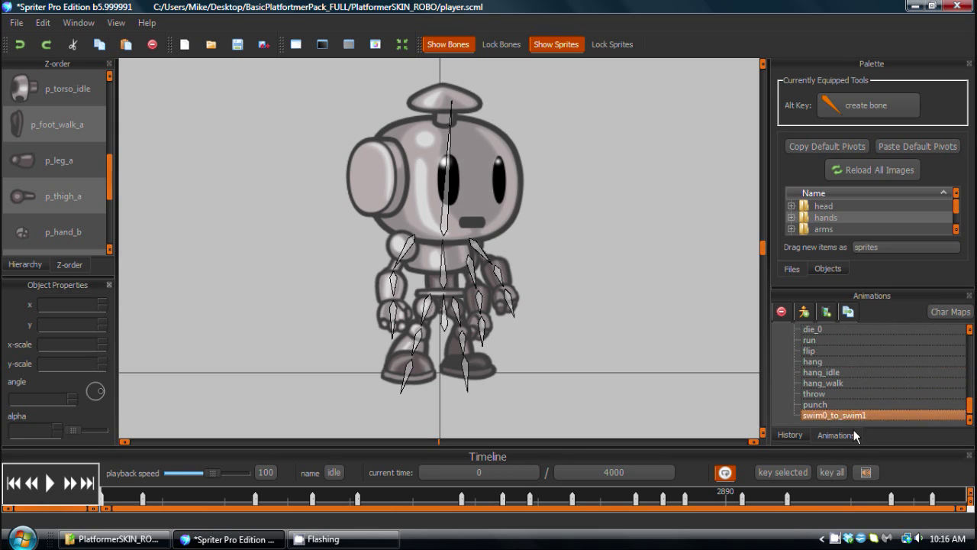
pyautogui.scroll(2, 848, 388)
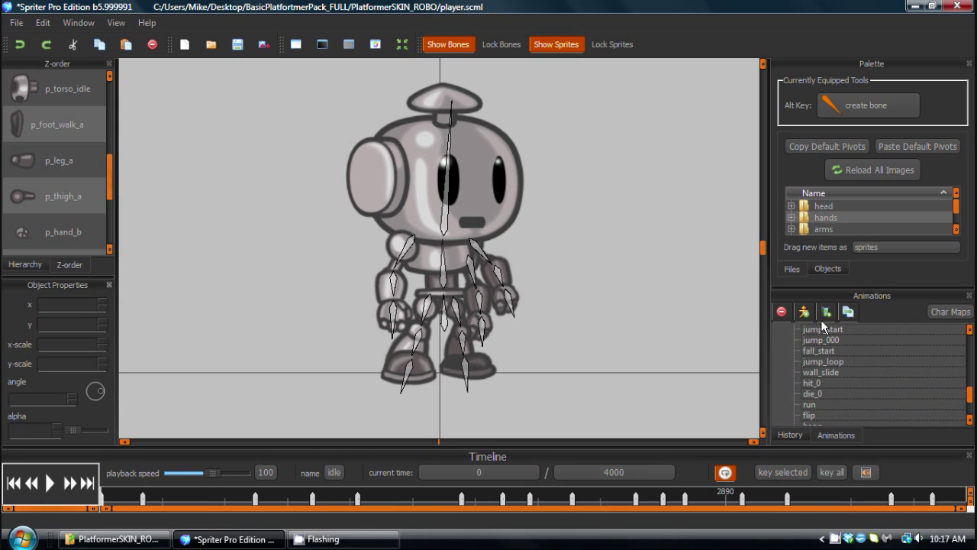
# Switch to the 390 ms wall_slide animation in the Animations list.
pyautogui.click(821, 371)
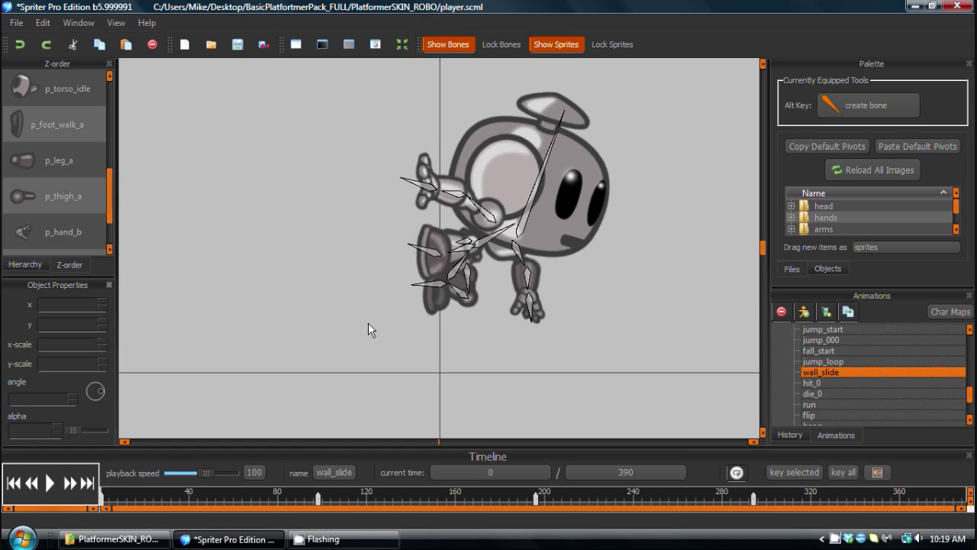
# Select then clear all sprites, and play back the wall_slide animation.
pyautogui.hotkey('ctrl', 'a')
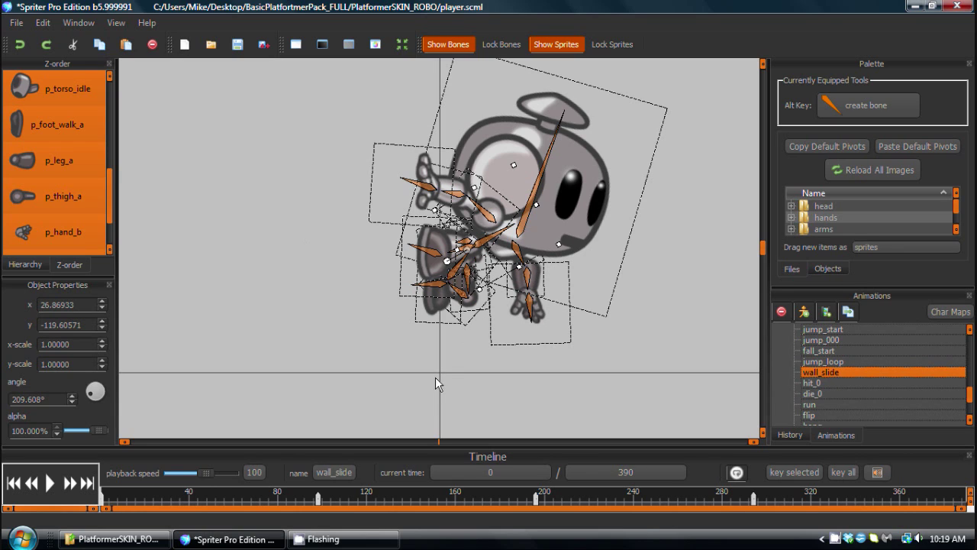
pyautogui.click(282, 390)
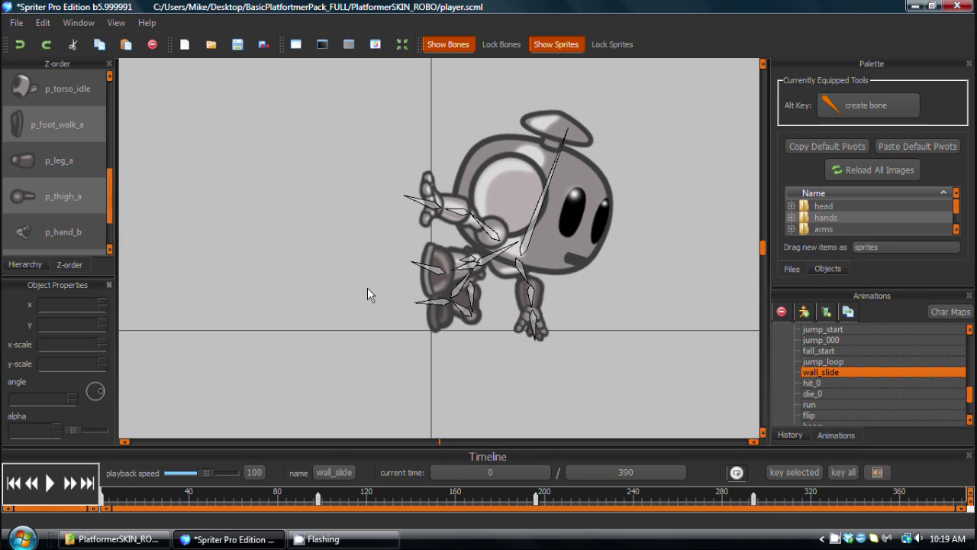
pyautogui.click(469, 319)
pyautogui.click(359, 325)
pyautogui.click(50, 482)
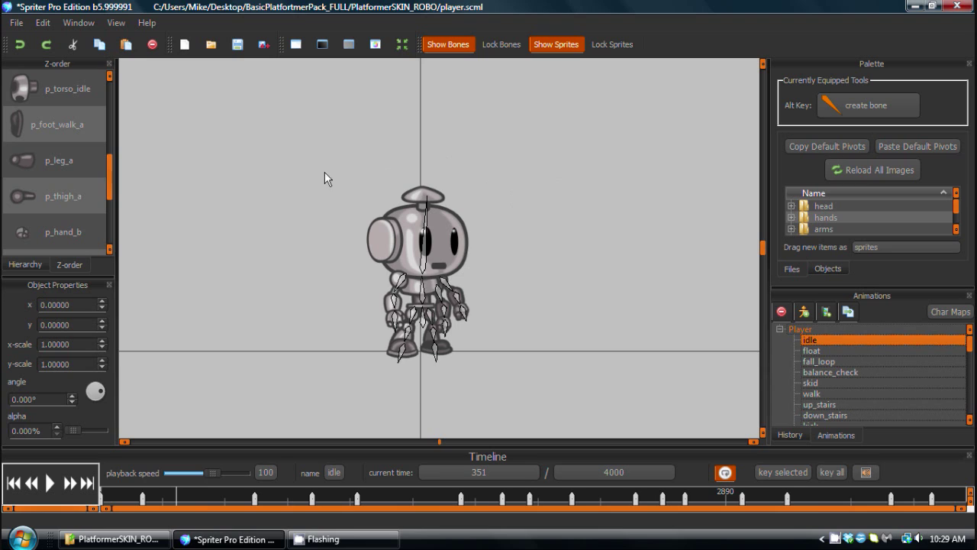
# Use View > Restore Zoom to show the robot at normal size.
pyautogui.click(116, 22)
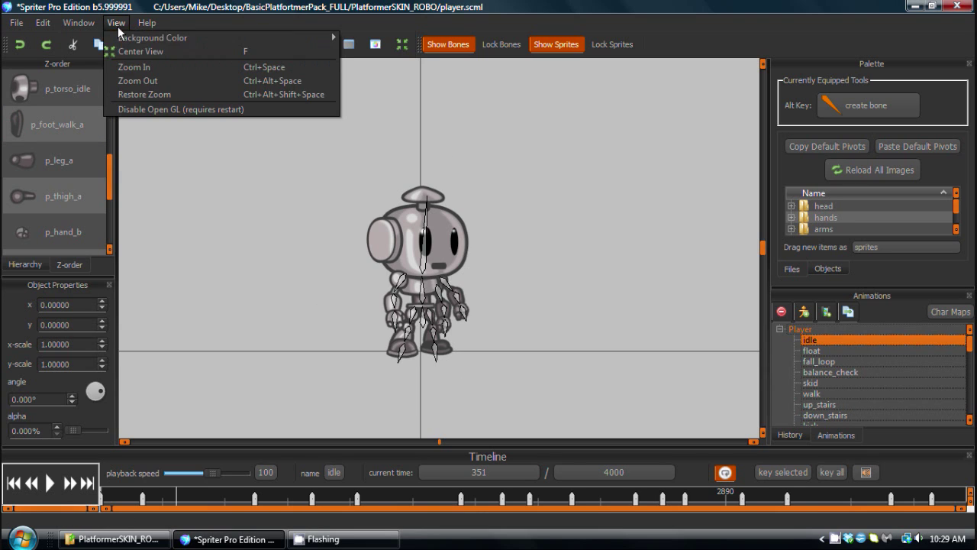
pyautogui.click(155, 95)
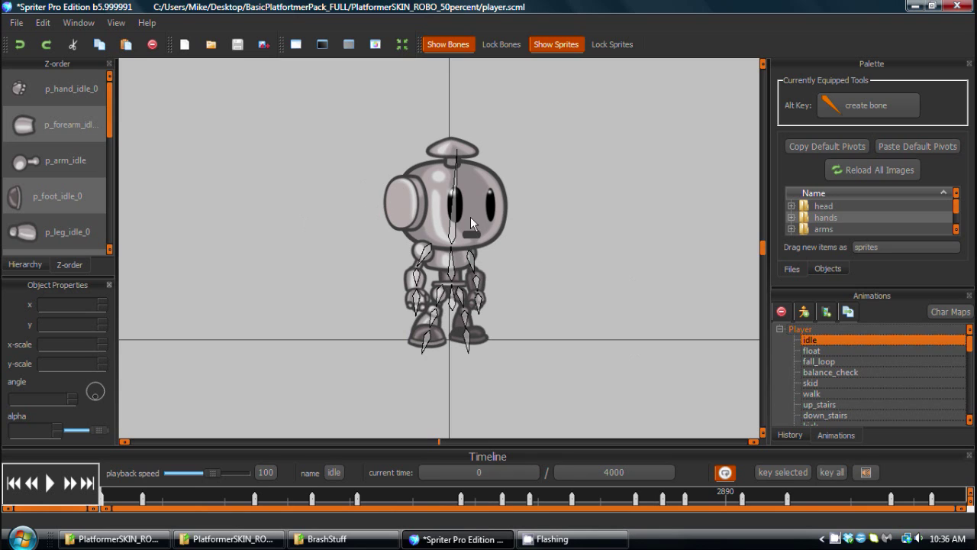
# Reset the canvas to default zoom, then bring the BasicPlatformerPack_FULL folder window in front of Spriter.
pyautogui.click(116, 22)
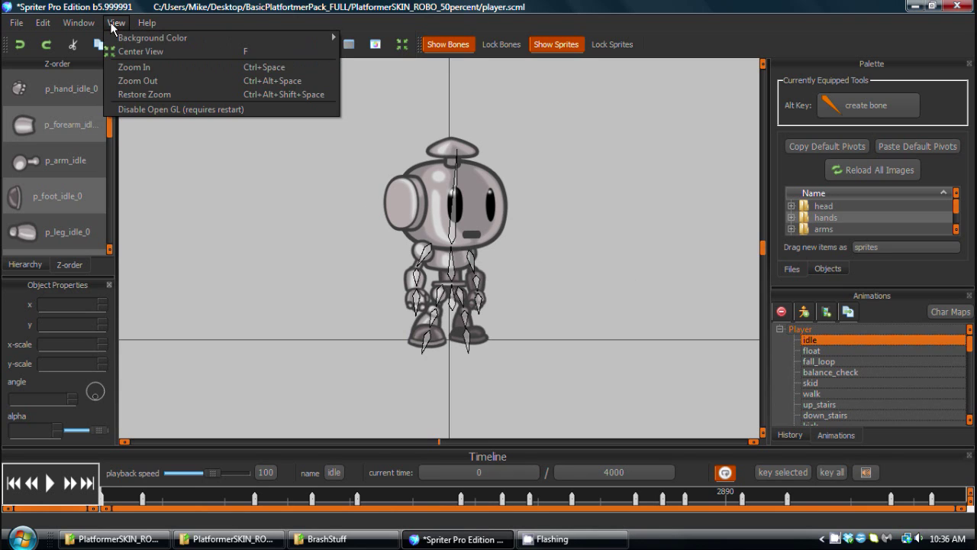
pyautogui.click(134, 95)
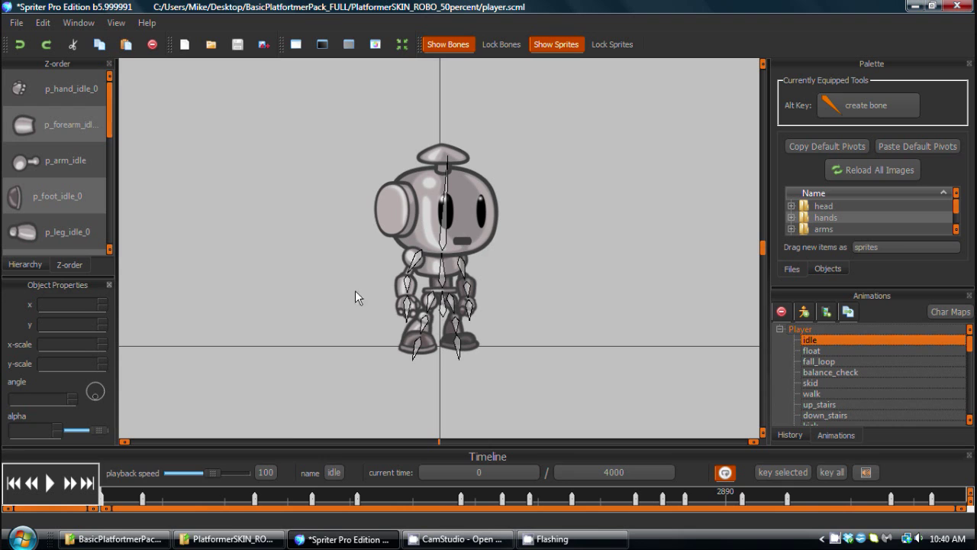
pyautogui.click(122, 539)
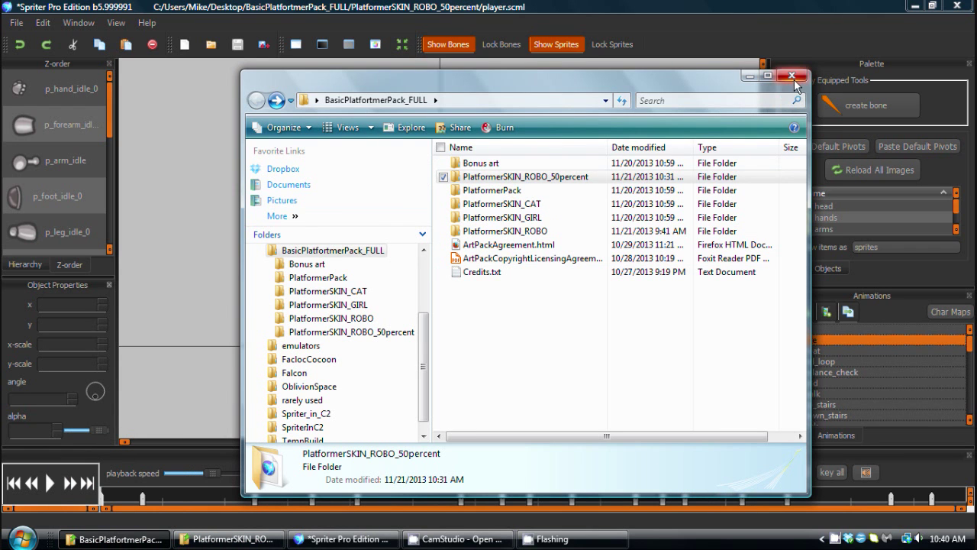
# Compare PlatformerSKIN_ROBO with PlatformerSKIN_ROBO_50percent, open the 50percent folder, then minimize Explorer.
pyautogui.click(495, 233)
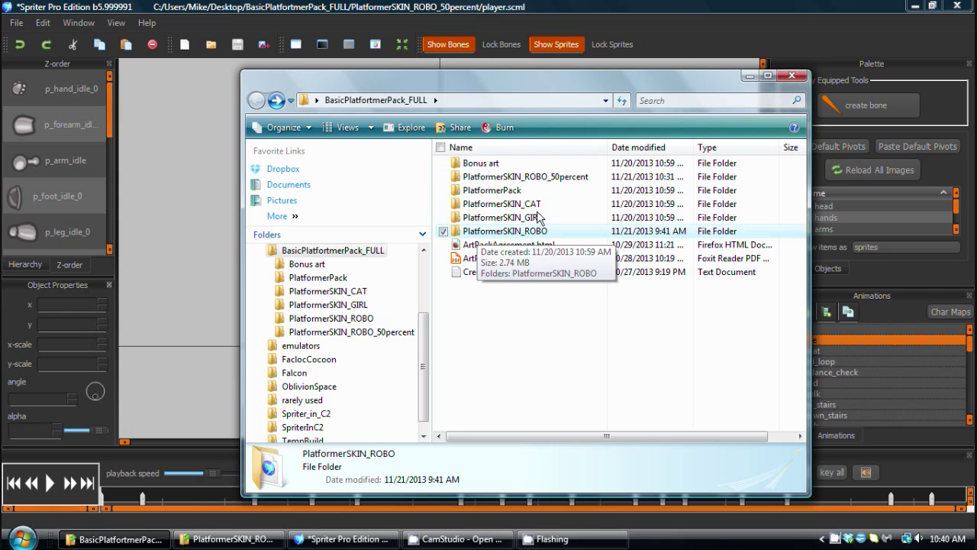
pyautogui.click(498, 177)
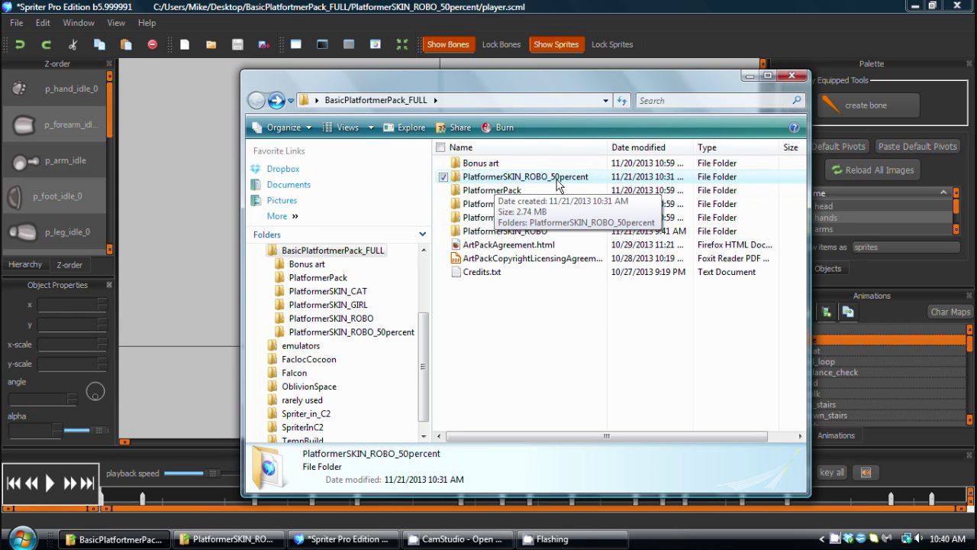
pyautogui.doubleClick(517, 178)
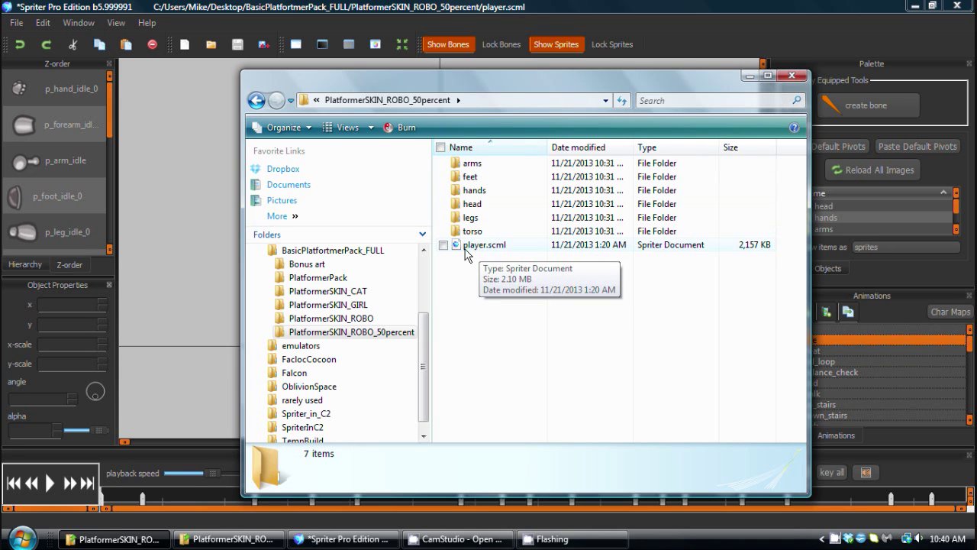
pyautogui.click(750, 76)
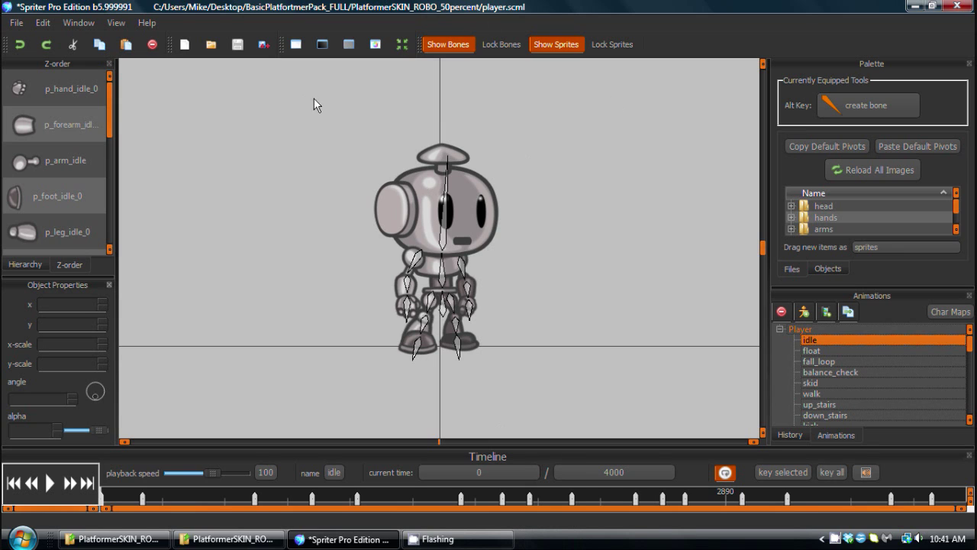
# Run Save As Resized Project with a 0.5 size ratio and proceed to saving.
pyautogui.click(16, 25)
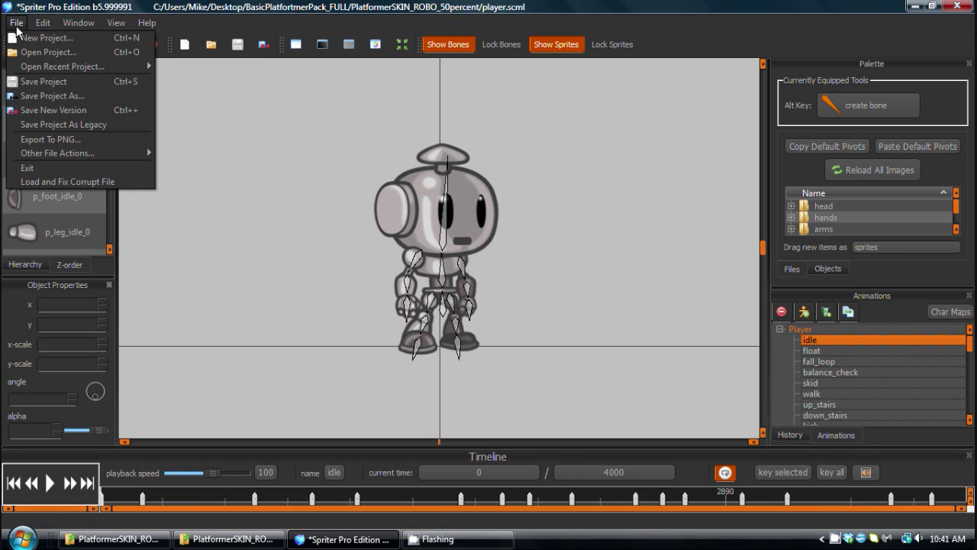
pyautogui.moveTo(63, 155)
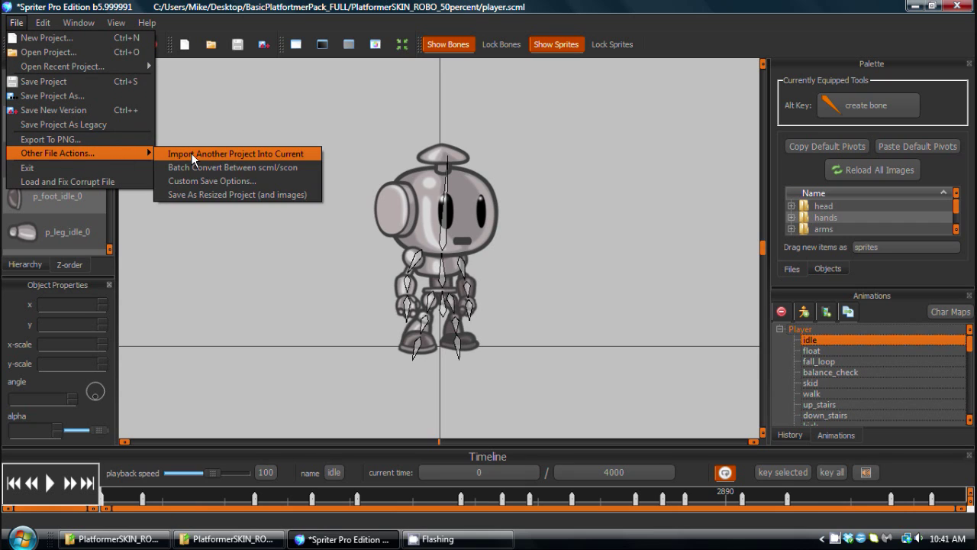
pyautogui.click(196, 194)
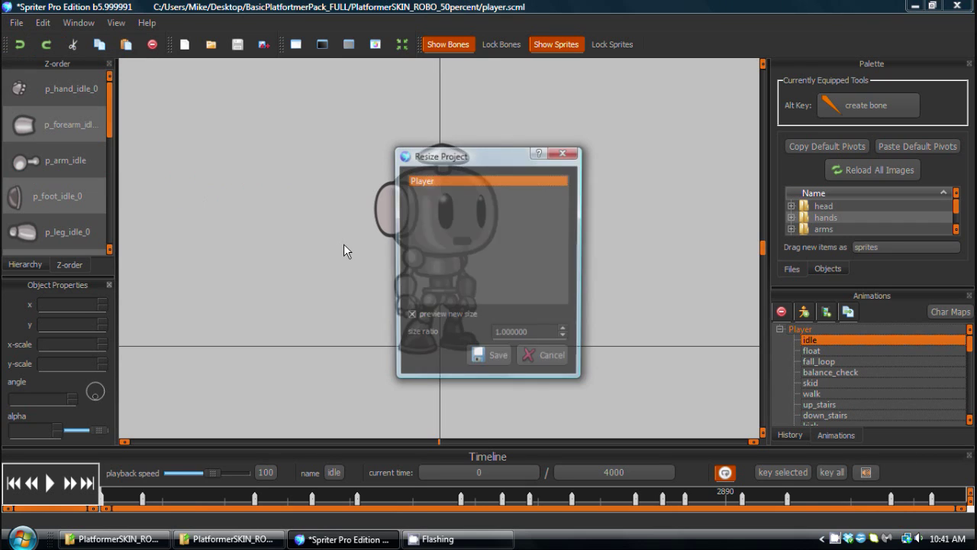
pyautogui.moveTo(479, 152); pyautogui.dragTo(684, 132)
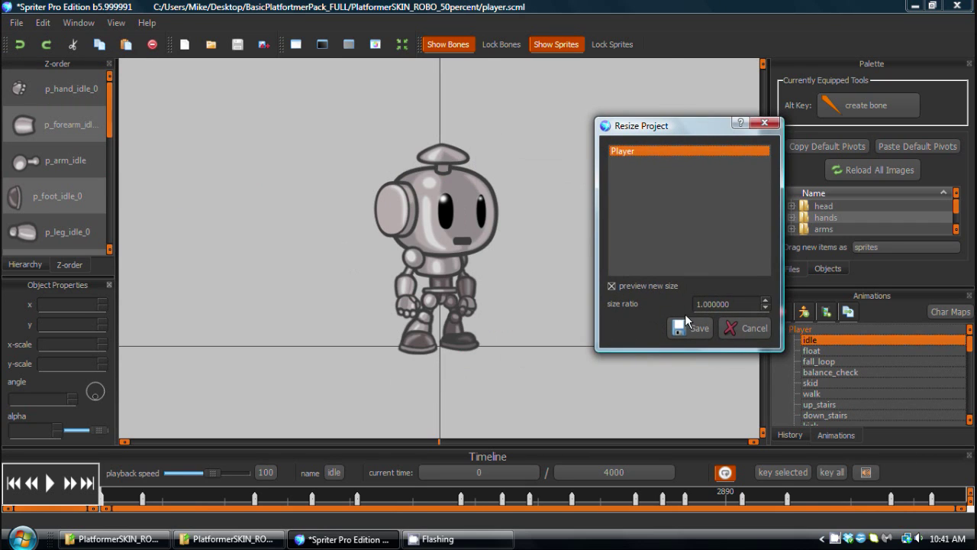
pyautogui.doubleClick(702, 304)
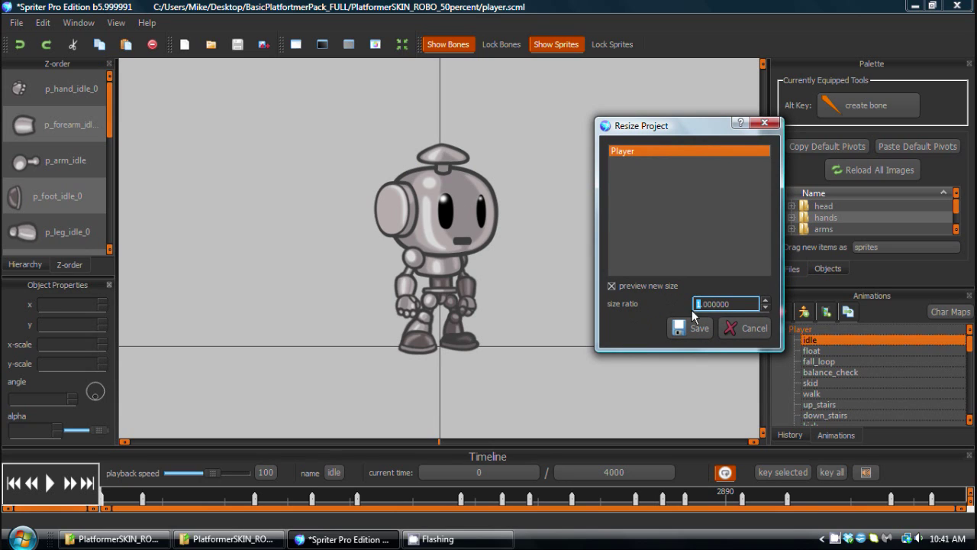
pyautogui.write('0.')
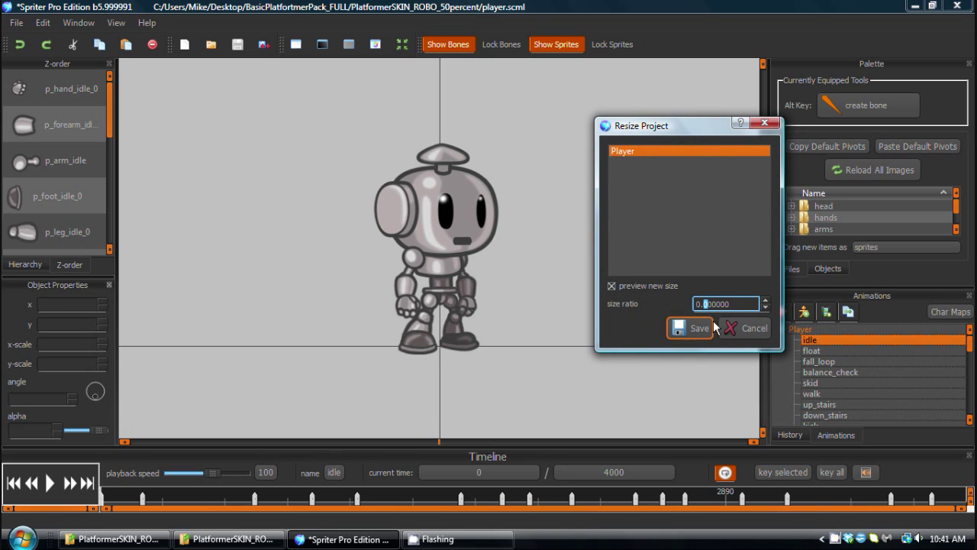
pyautogui.write('5')
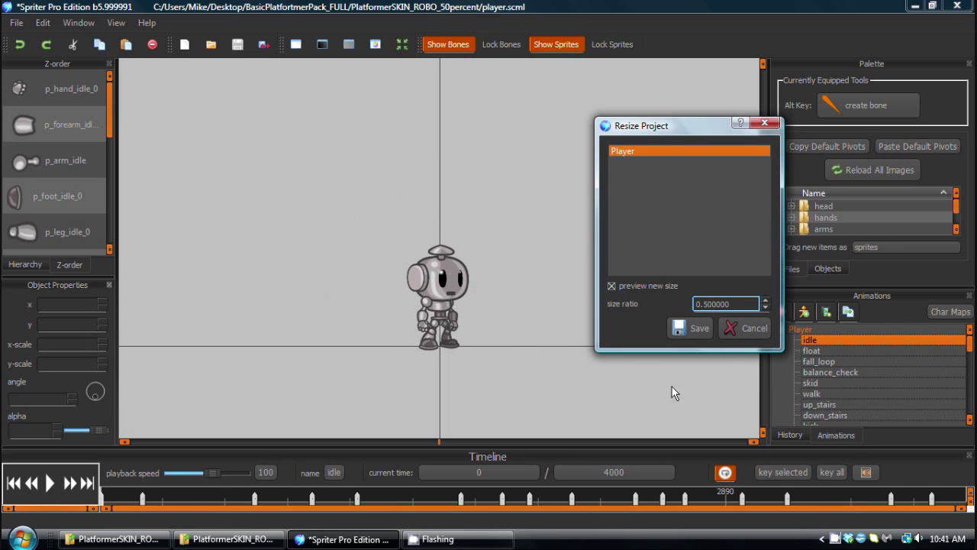
pyautogui.click(700, 333)
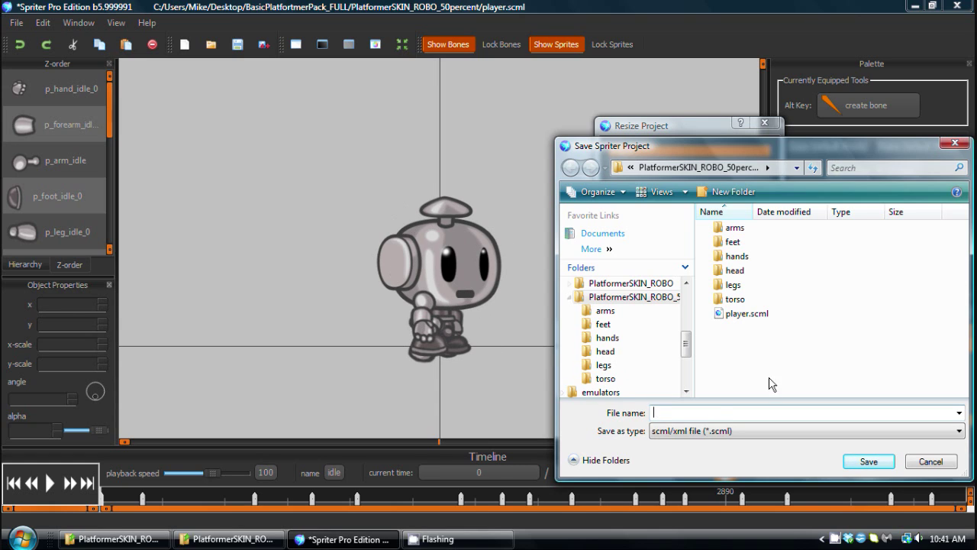
# Save over the existing player.scml in the 50percent folder, confirming the replacement.
pyautogui.doubleClick(737, 314)
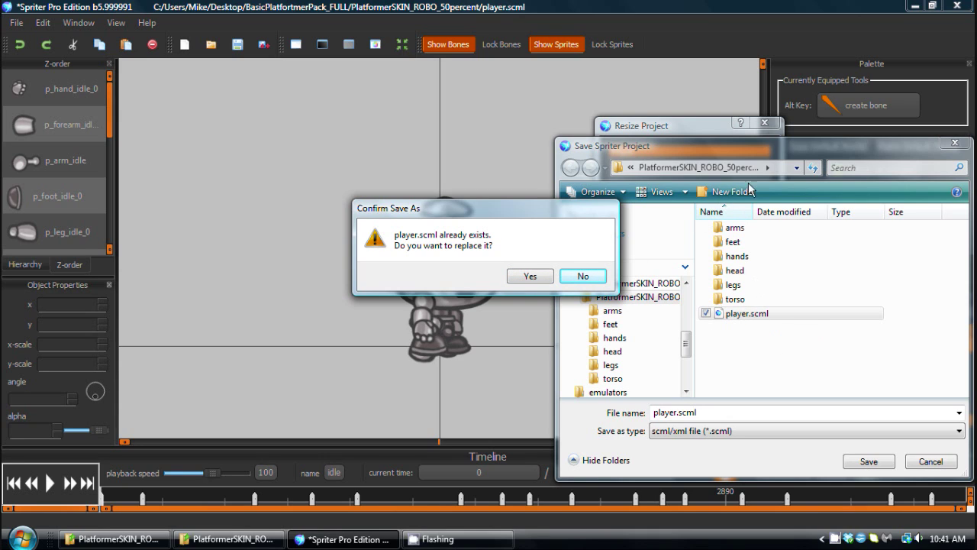
pyautogui.click(530, 276)
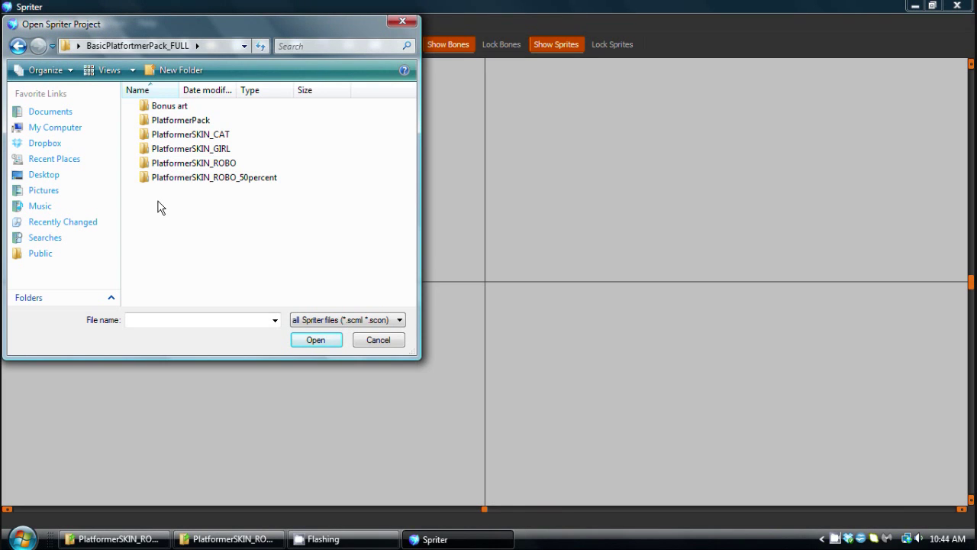
# Open player.scml from the PlatformerSKIN_ROBO_50percent folder.
pyautogui.doubleClick(176, 178)
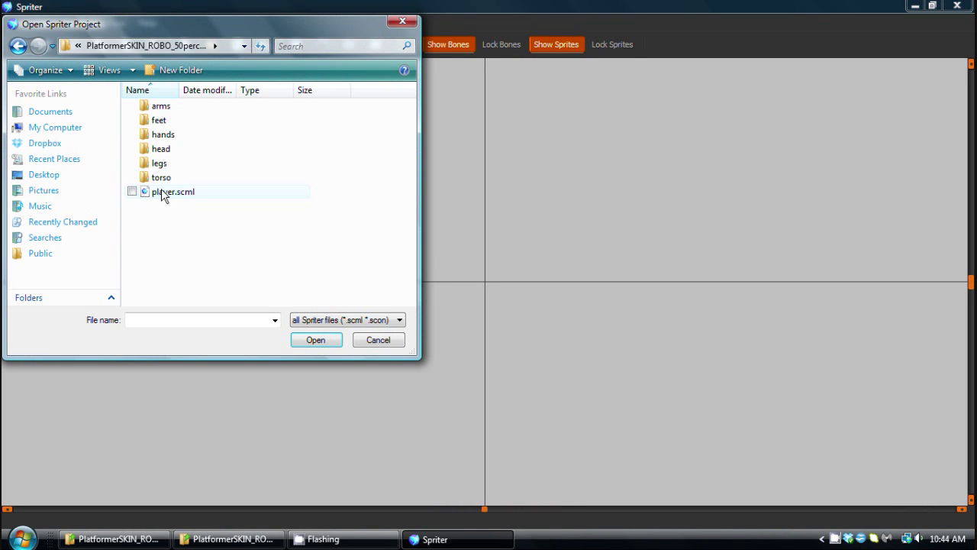
pyautogui.doubleClick(164, 192)
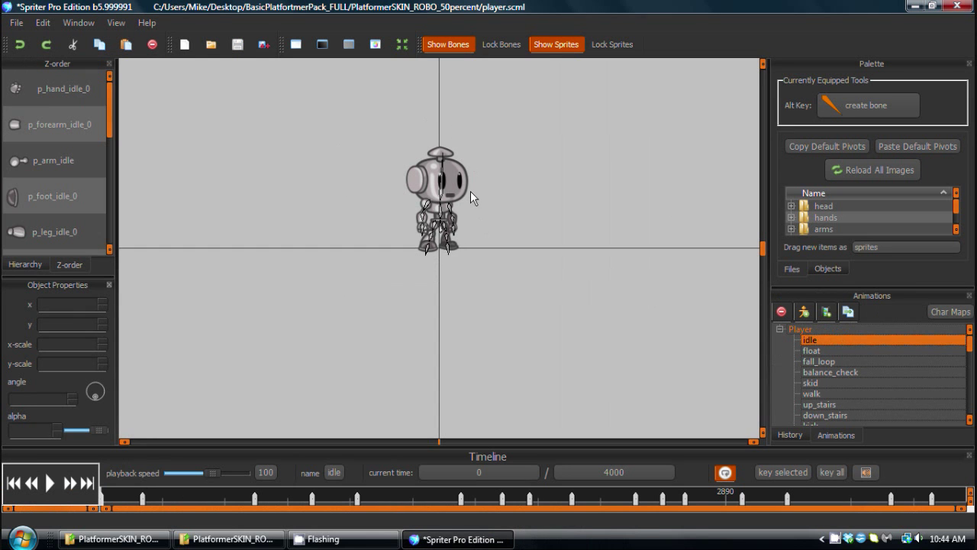
# Play the idle animation with bones hidden, then preview float and step through the following animations.
pyautogui.click(49, 483)
pyautogui.click(446, 47)
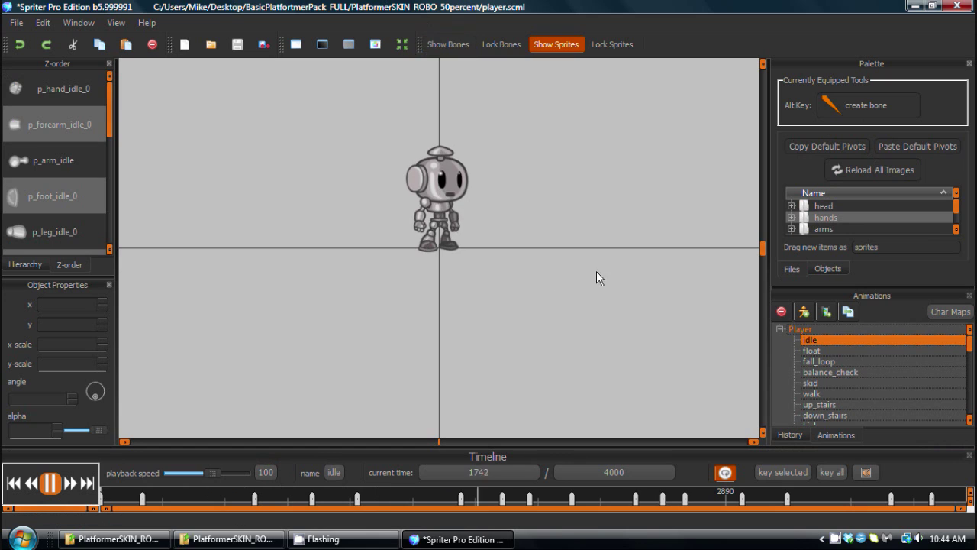
pyautogui.click(813, 351)
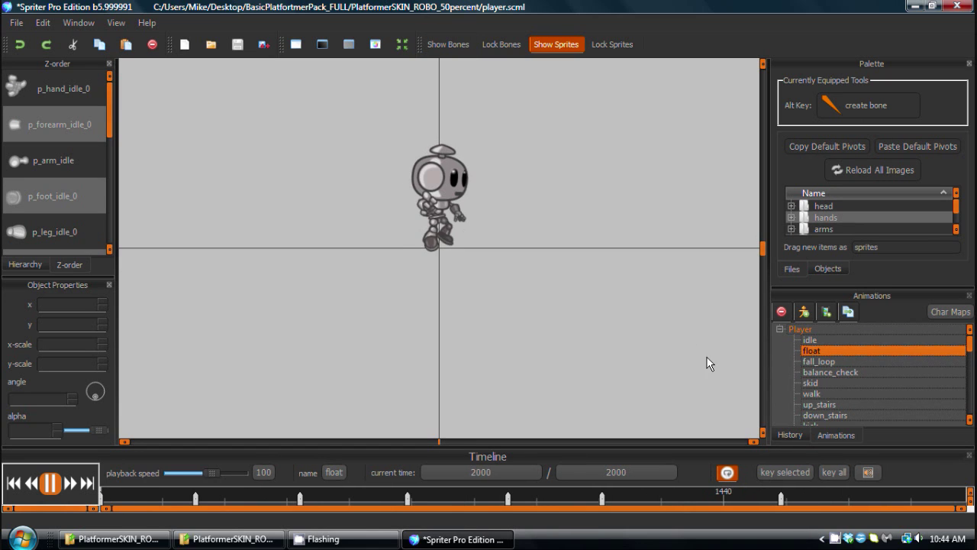
pyautogui.press('Down')
pyautogui.press('Down')
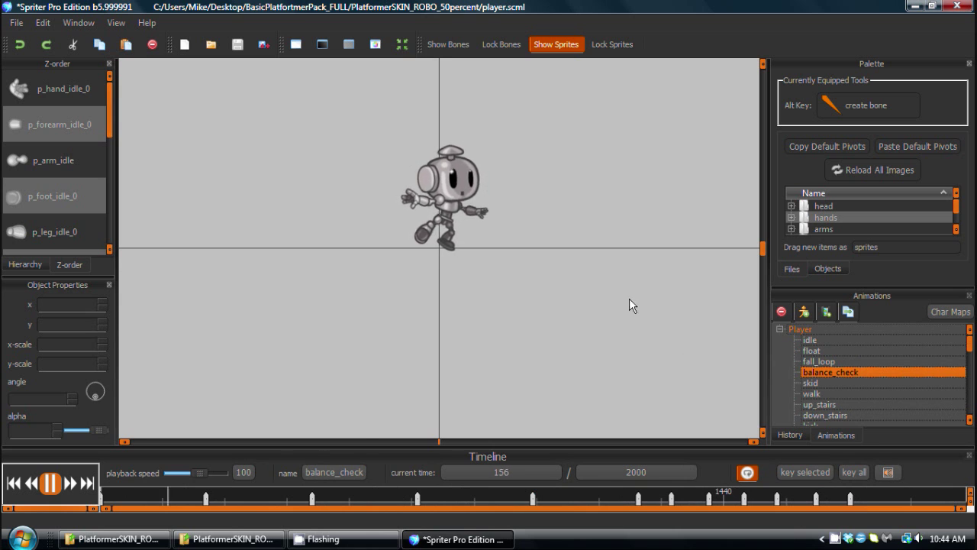
pyautogui.scroll(3, 629, 298)
pyautogui.scroll(4, 364, 252)
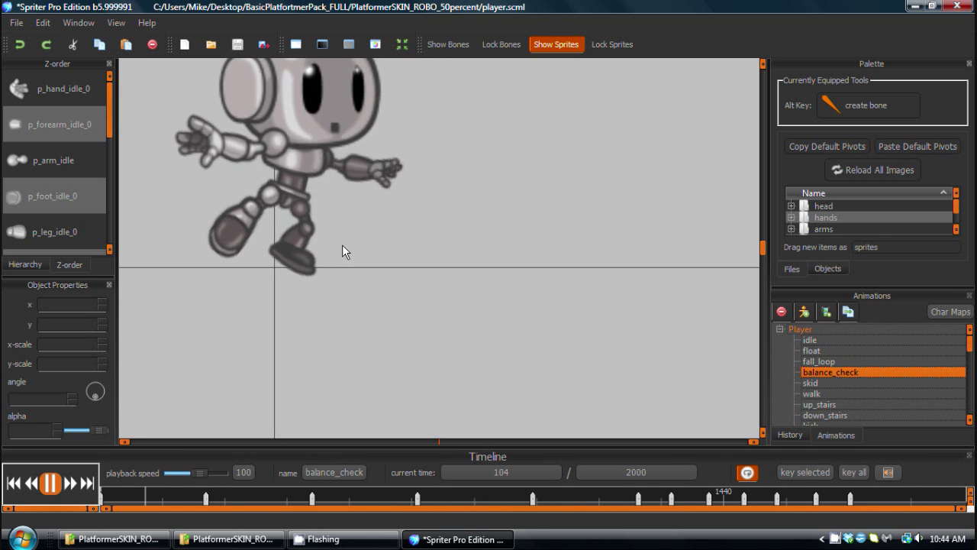
pyautogui.scroll(-1, 596, 360)
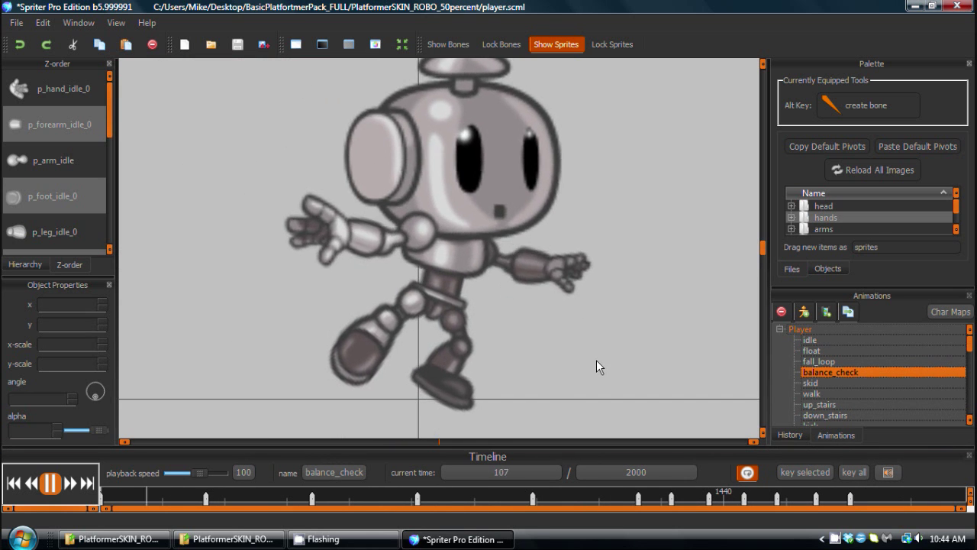
pyautogui.scroll(-1, 561, 298)
pyautogui.scroll(-5, 580, 305)
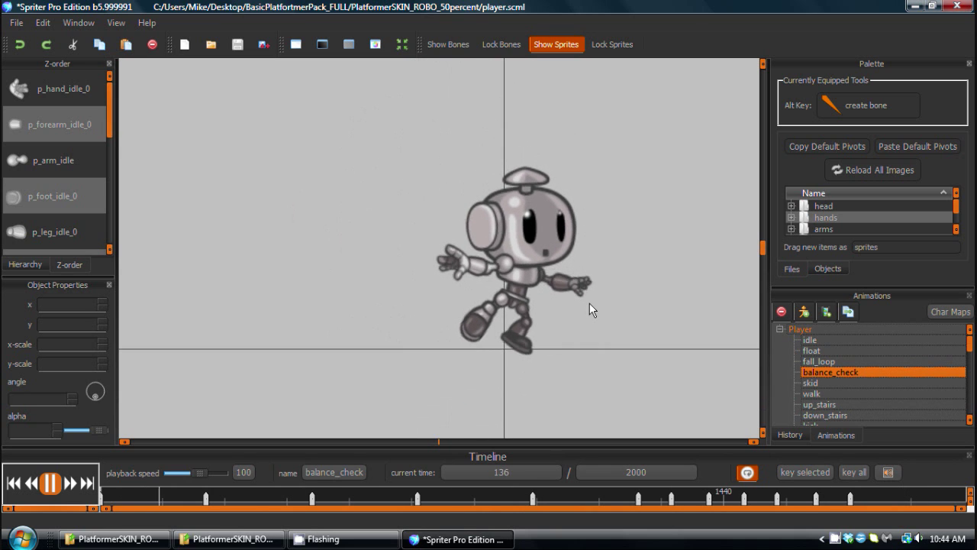
# Reset the canvas zoom, preview grab_ledge, then move on to Swim1_to_float.
pyautogui.click(116, 22)
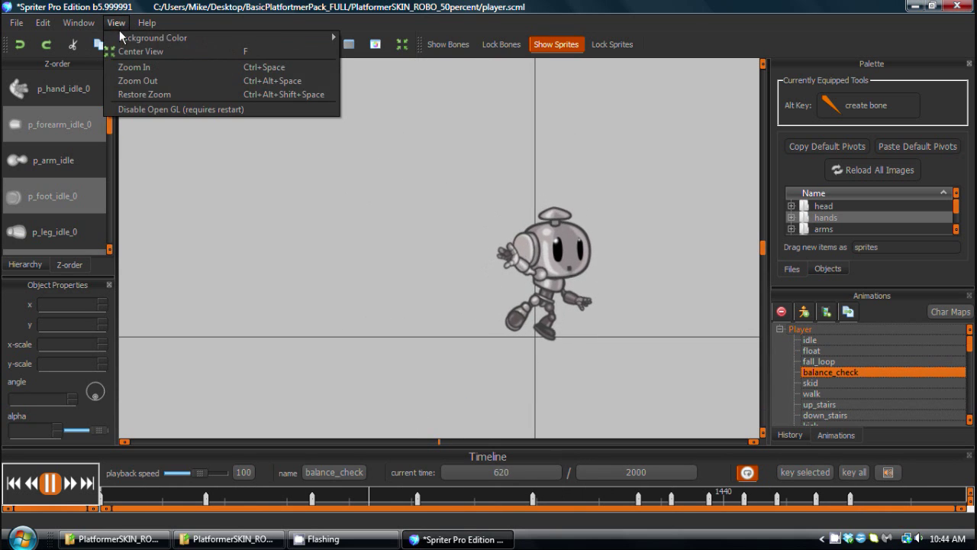
pyautogui.click(144, 95)
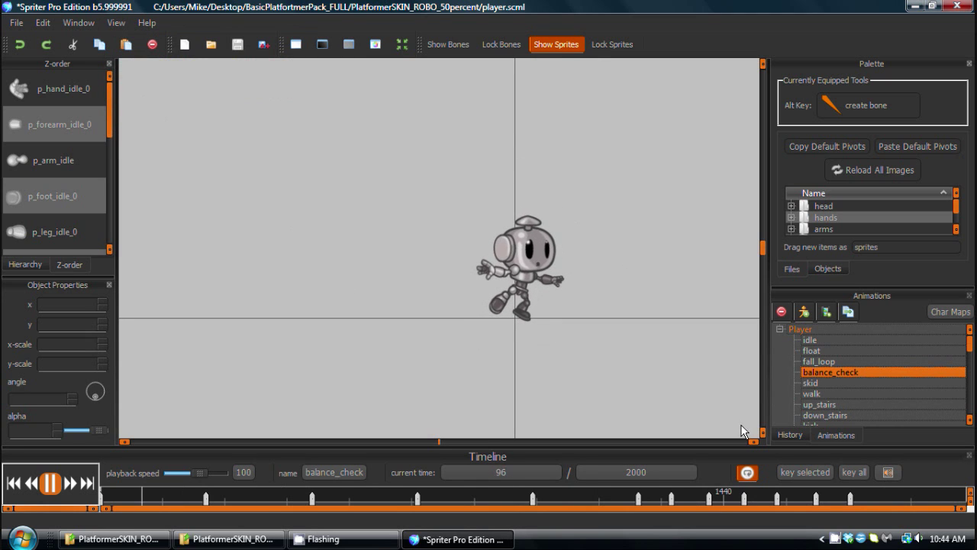
pyautogui.scroll(-5, 830, 412)
pyautogui.click(821, 372)
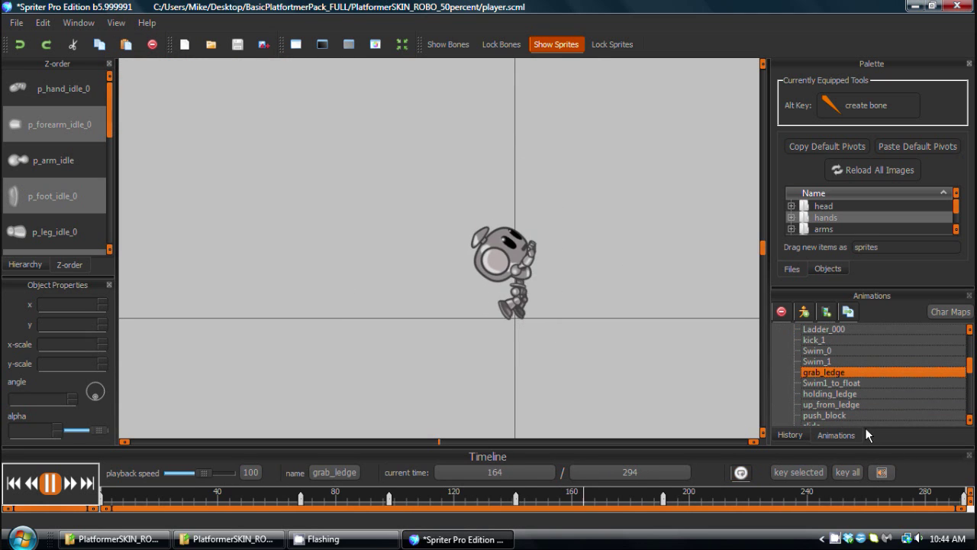
pyautogui.press('Down')
pyautogui.press('Down')
pyautogui.press('Down')
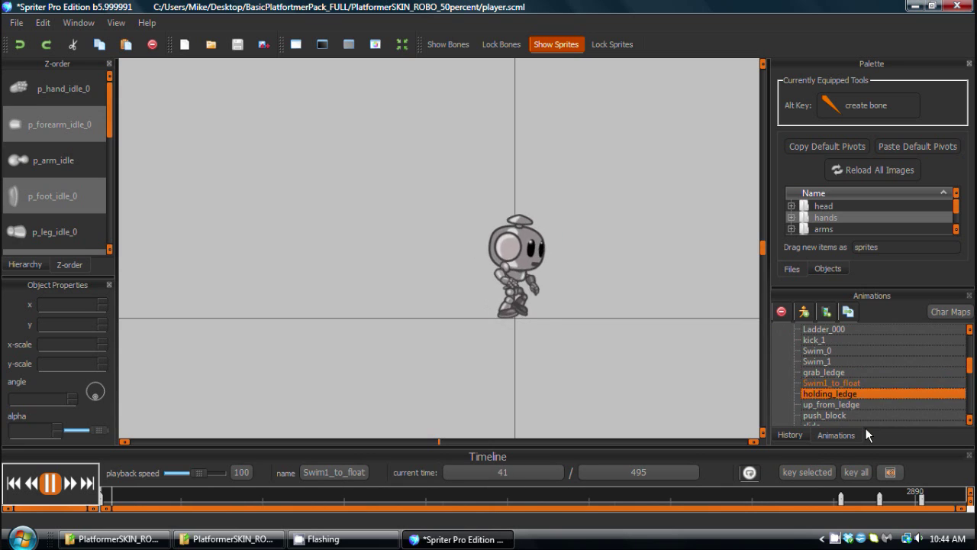